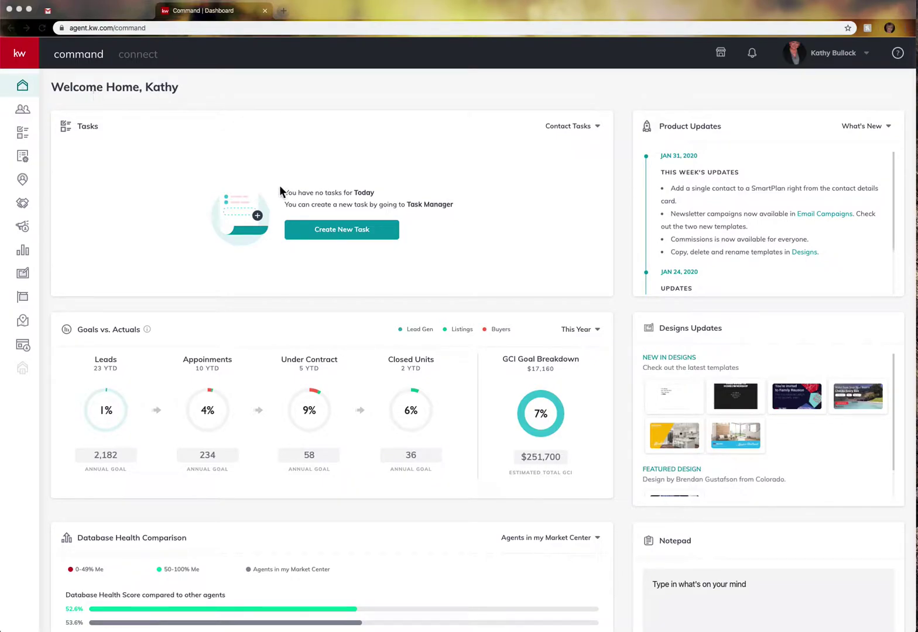
Start a new Email campaign from the Campaigns area.
left_click(30, 235)
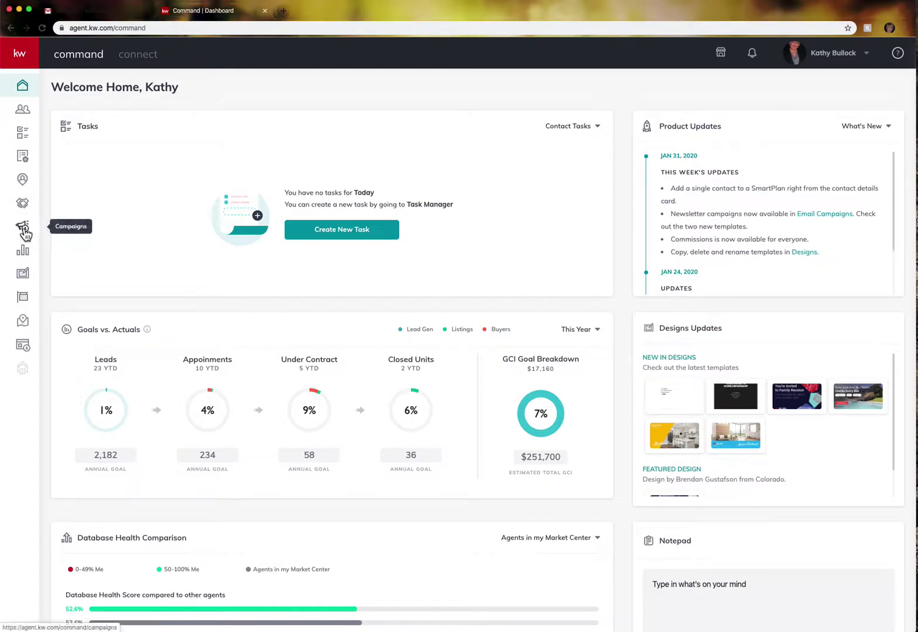
left_click(24, 232)
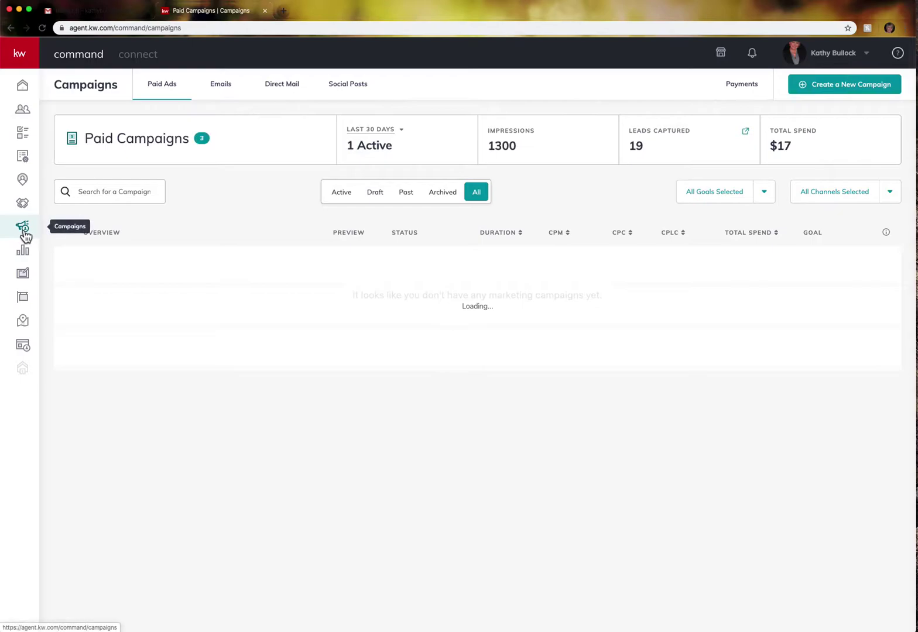
left_click(852, 89)
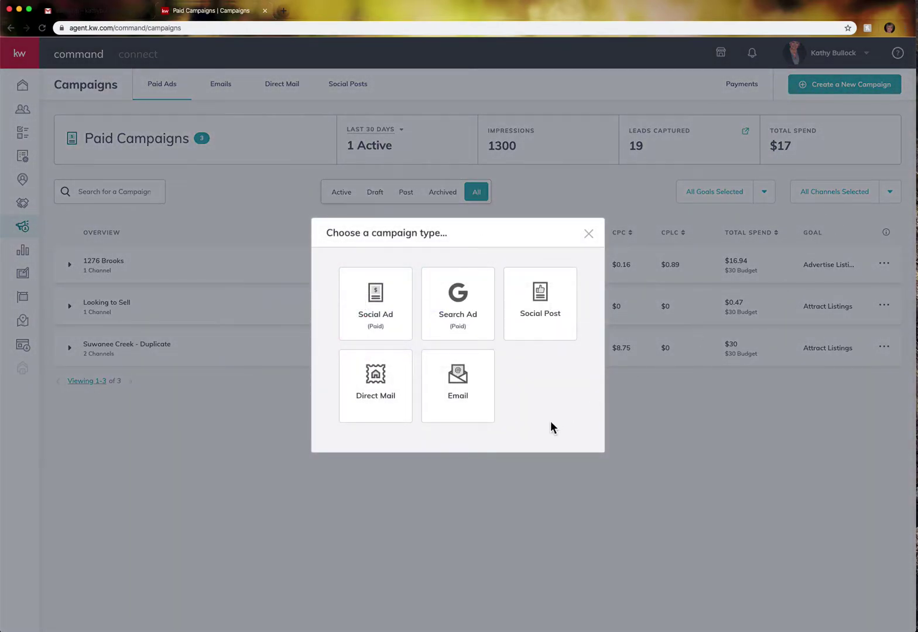
left_click(463, 387)
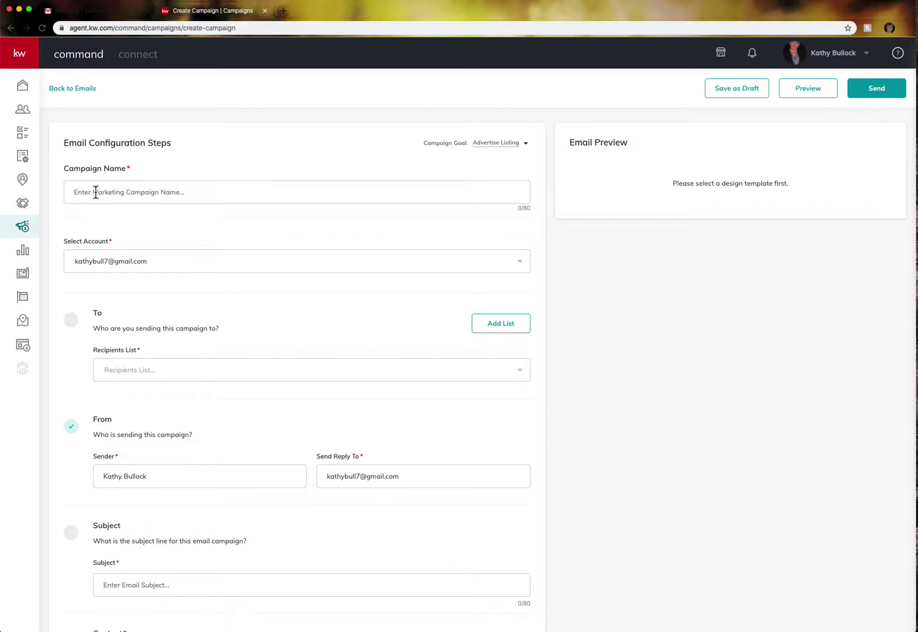
Enter 'test' as the Campaign Name.
type("test")
Begin a new recipient list named 'New' with default subject 'Newsletter' and the sender's name.
left_click(509, 326)
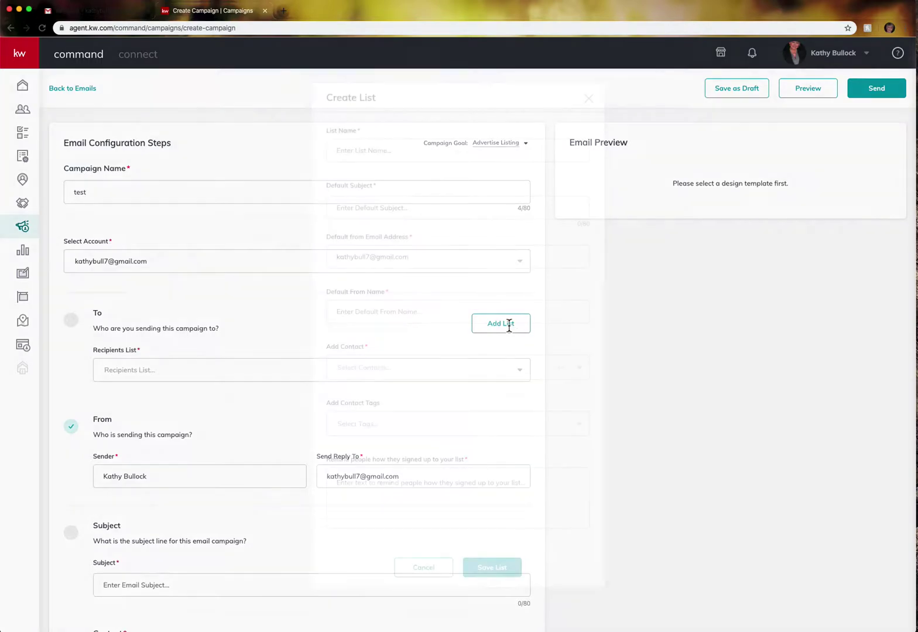
left_click(344, 151)
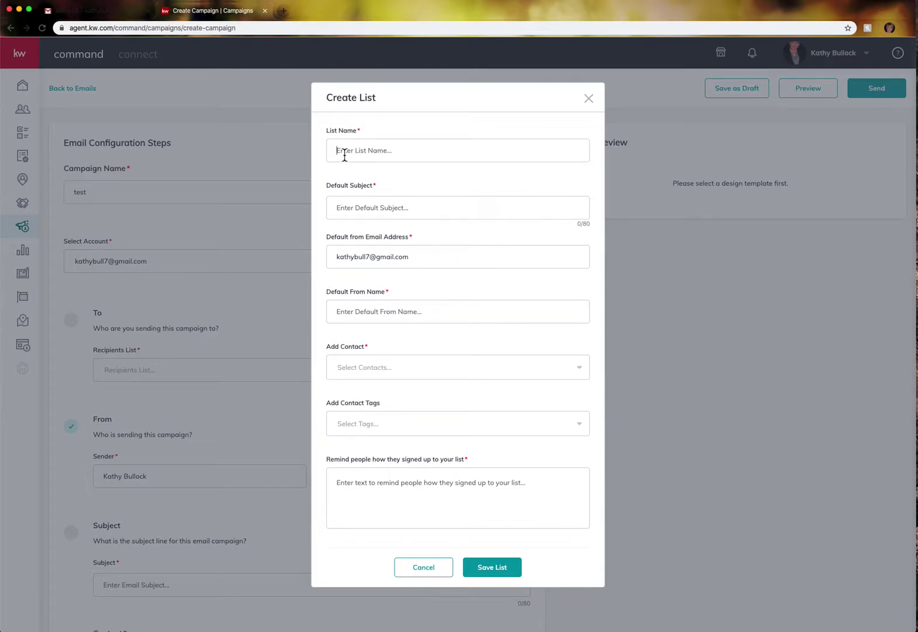
type("be")
key("BackSpace")
key("BackSpace")
key("BackSpace")
type("New")
left_click(355, 209)
type("Newslette")
left_click(342, 313)
type("Kathy Bullock")
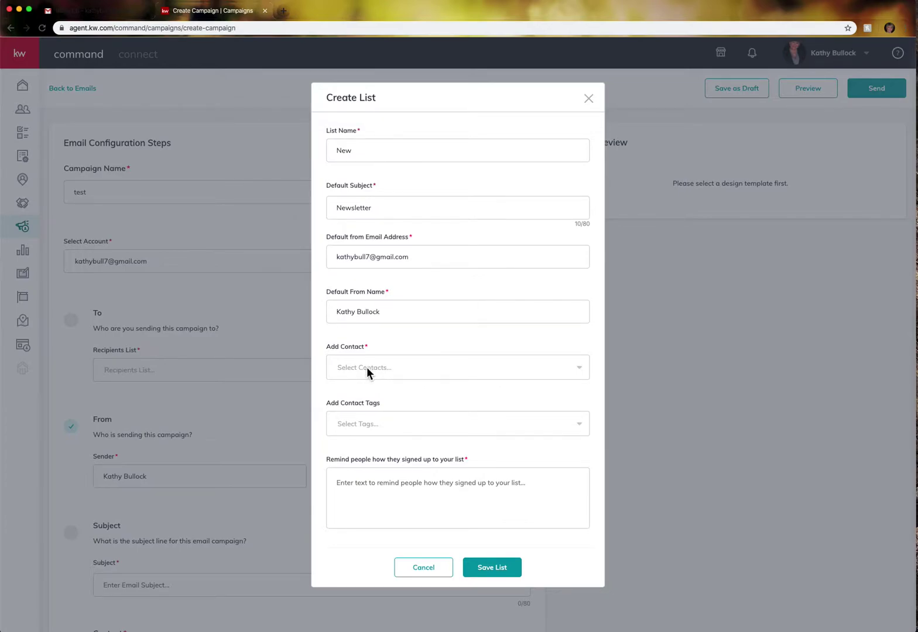
Add the matching contact, set the sign-up reminder to 'Email', and save the list.
left_click(343, 370)
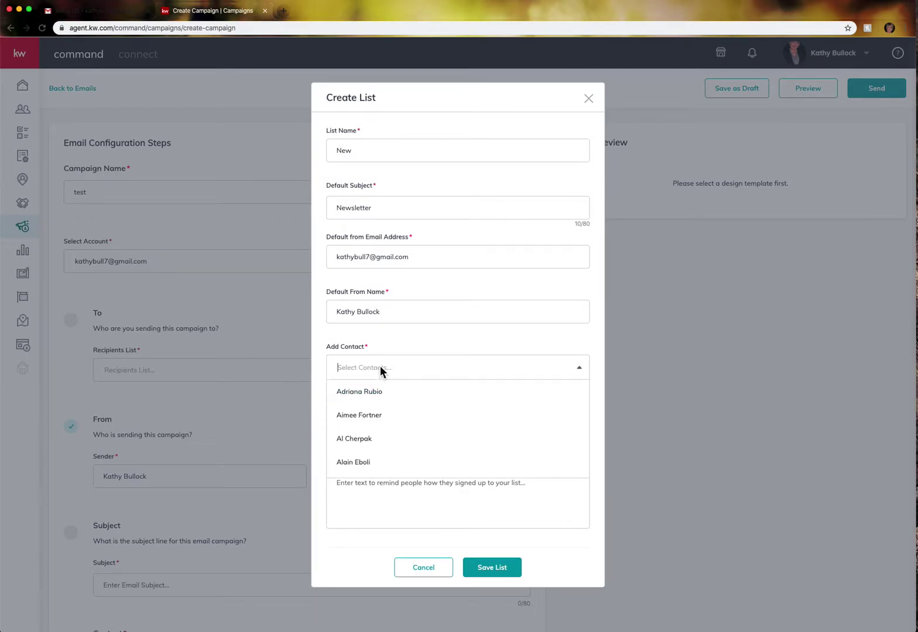
type("bull")
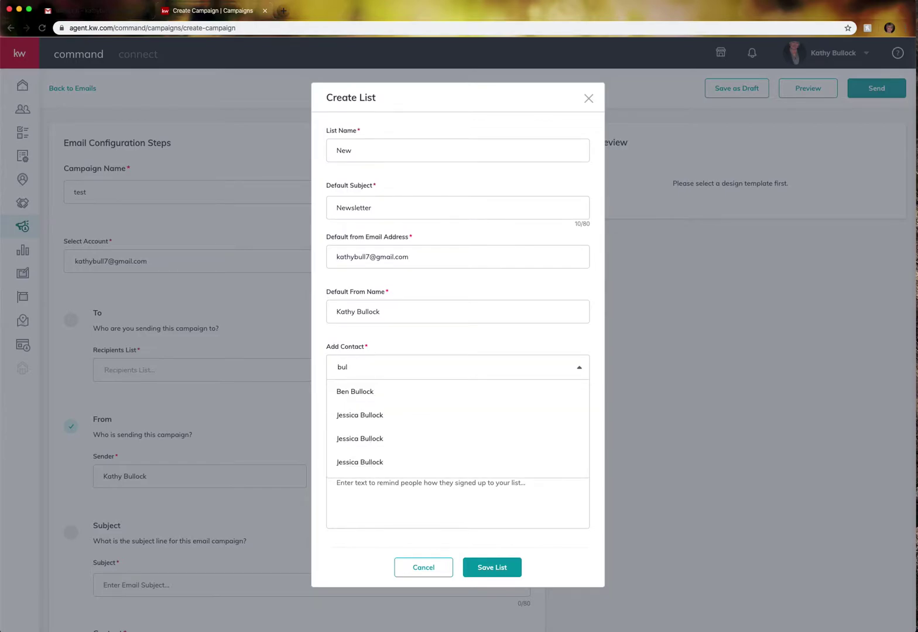
left_click(375, 392)
left_click(537, 427)
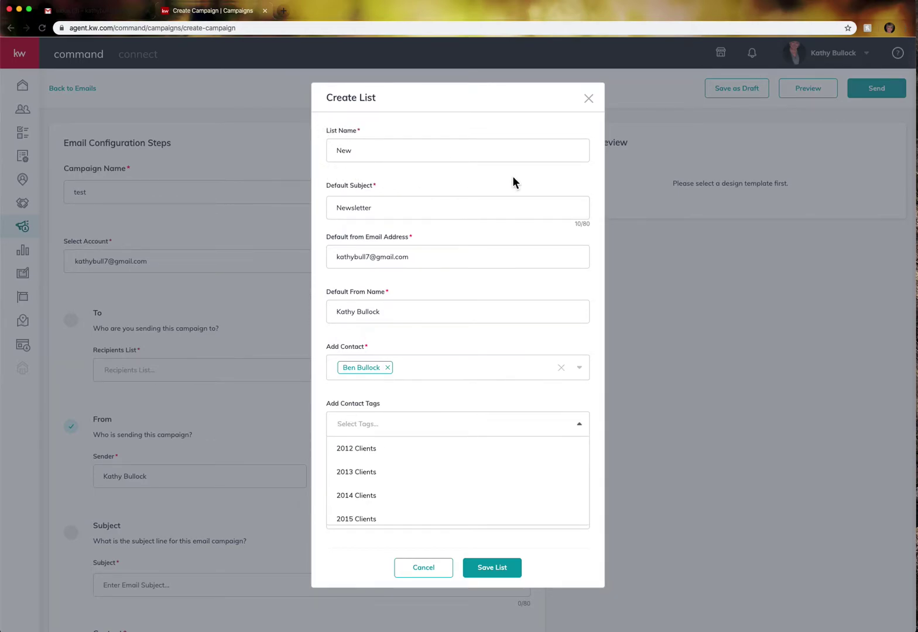
left_click(566, 558)
left_click(334, 491)
type("Email")
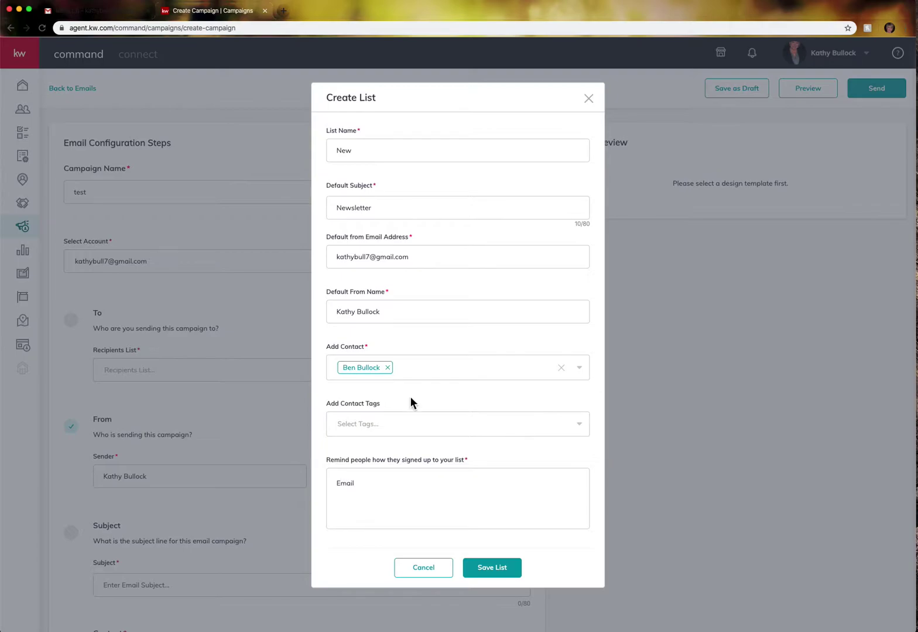
left_click(507, 571)
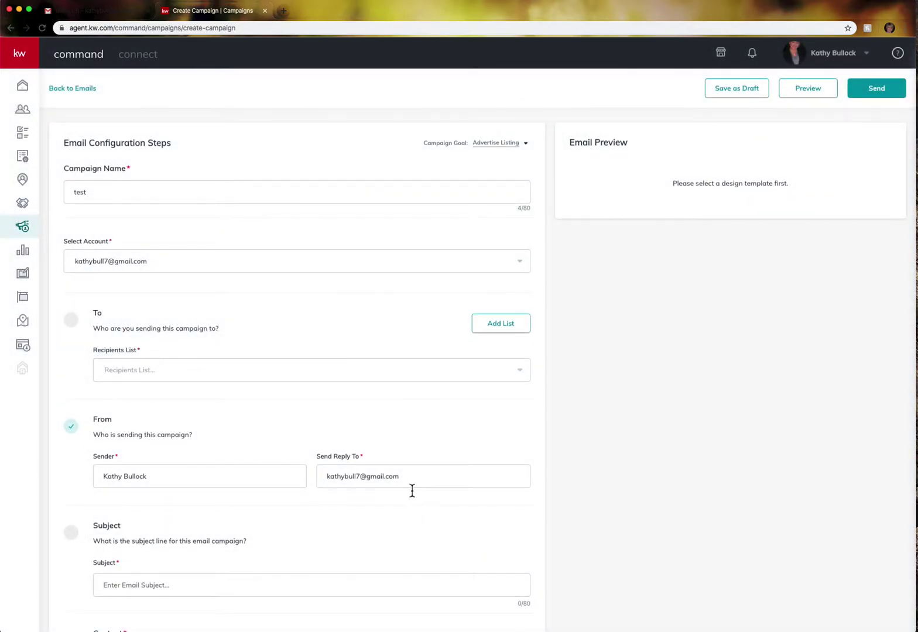
Select 'New' as the campaign's recipients list.
scroll(412, 490, "down", 2)
left_click(219, 326)
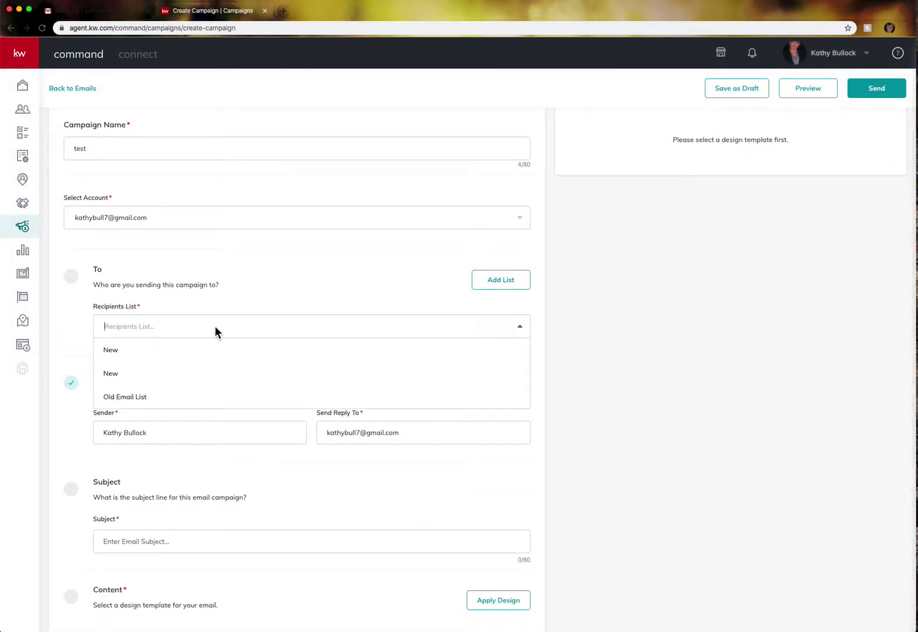
left_click(115, 350)
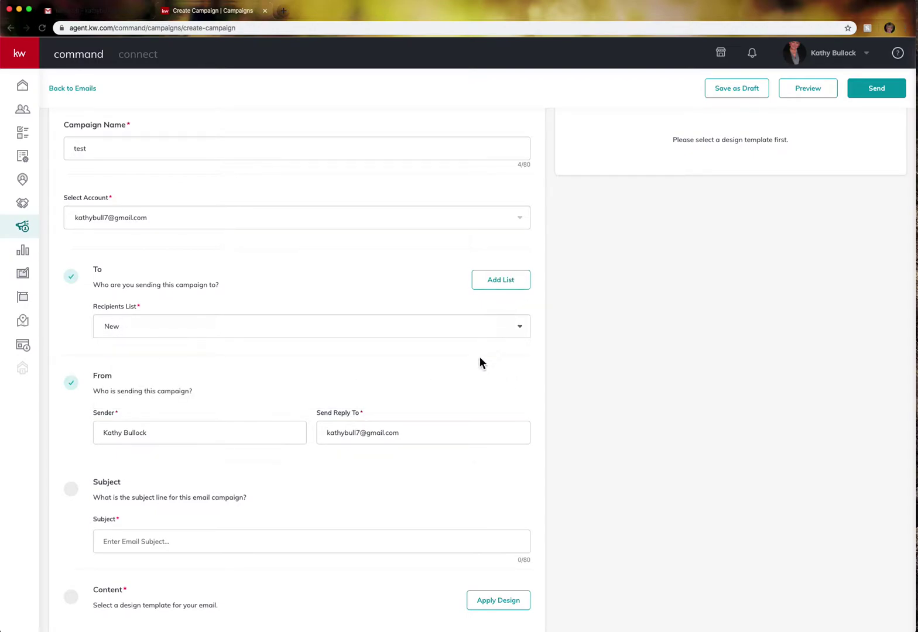
Enter the subject 'Newsletter 2020', correcting the misspelling with the spelling suggestion.
scroll(319, 354, "down", 1)
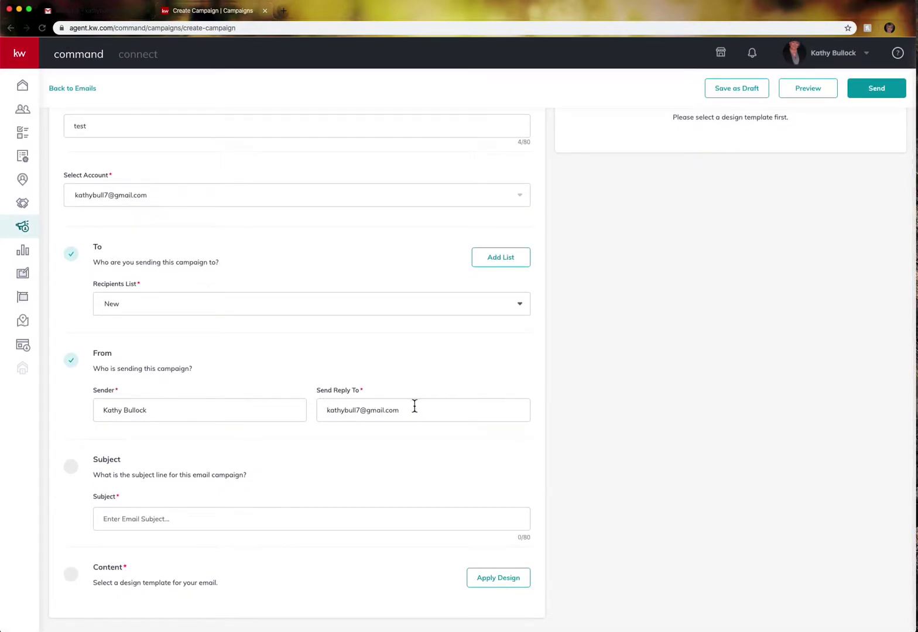
left_click(113, 524)
type("Newsleter 2020")
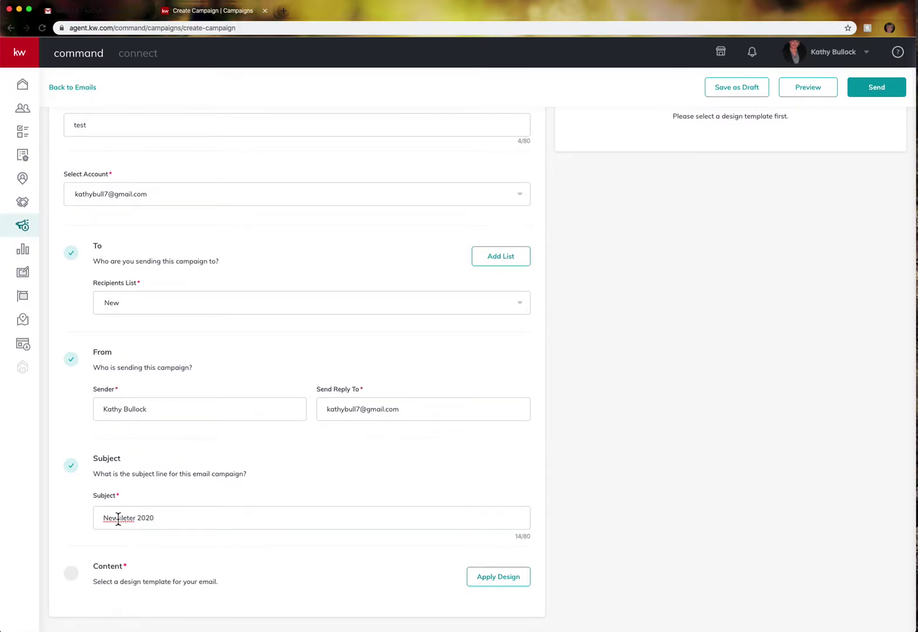
right_click(116, 520)
left_click(140, 521)
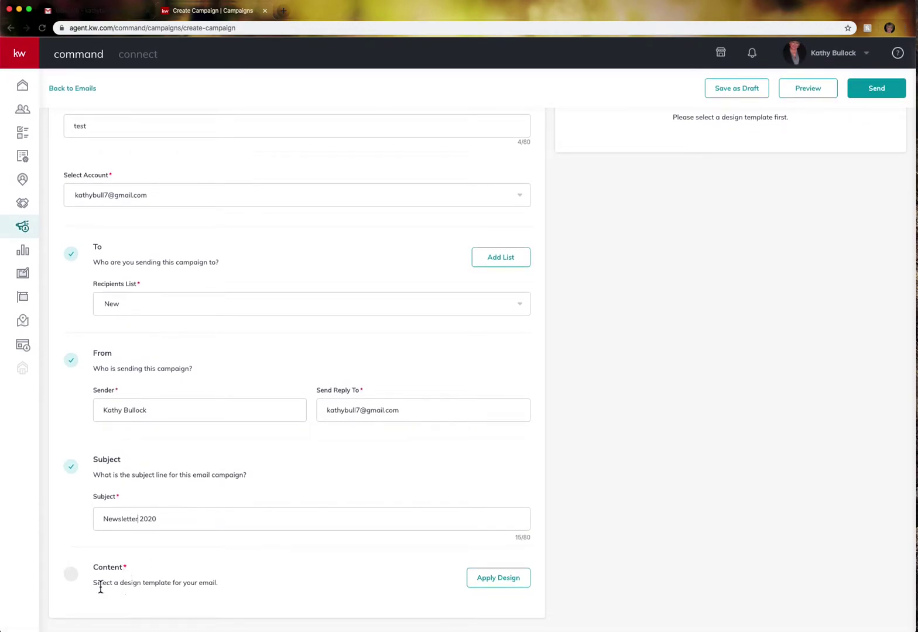
Apply the KWRI Newsletter Style 1 template as the email design.
left_click(512, 582)
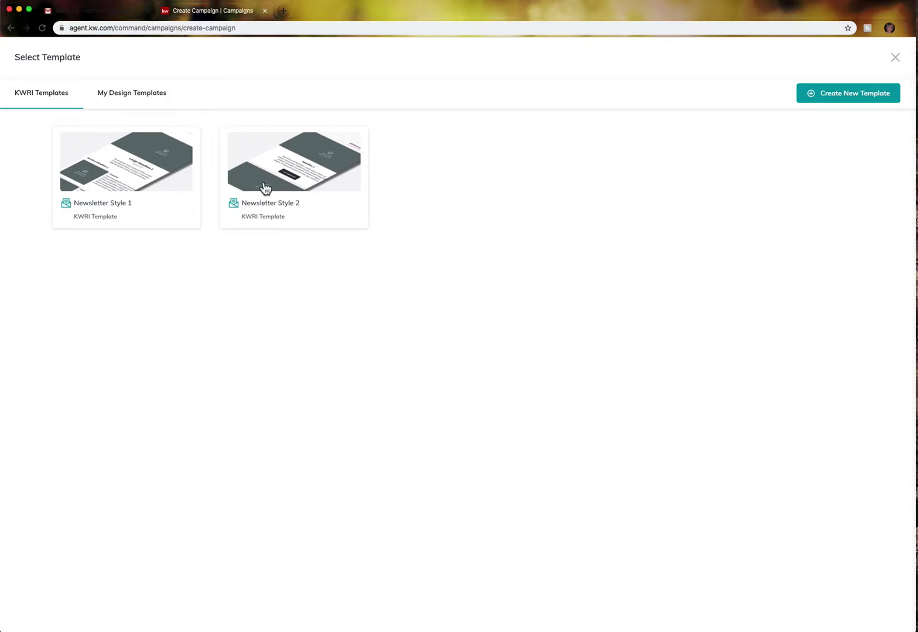
left_click(140, 169)
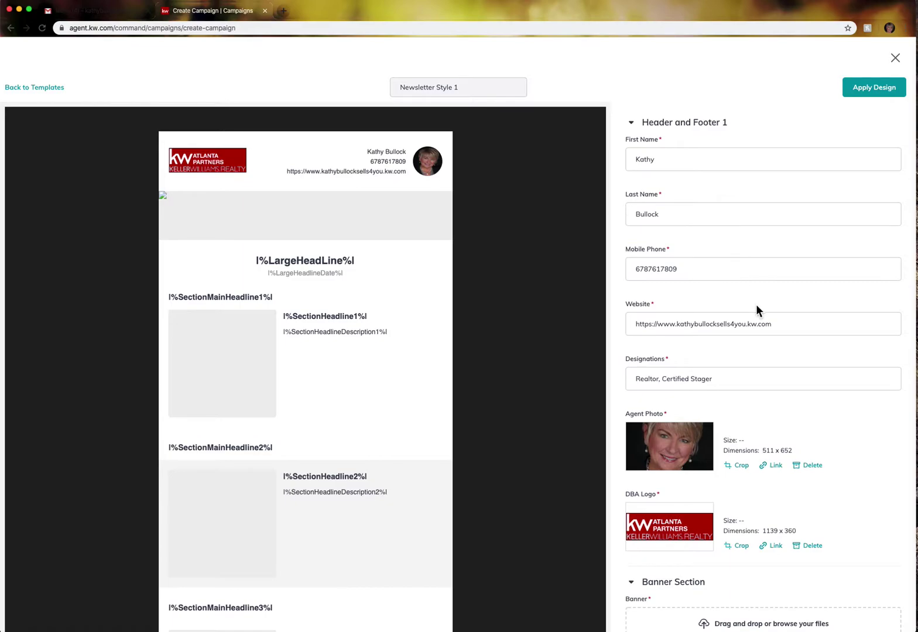
scroll(756, 309, "down", 3)
scroll(757, 309, "down", 3)
scroll(756, 309, "up", 6)
scroll(713, 190, "down", 2)
scroll(695, 200, "up", 2)
scroll(754, 282, "down", 5)
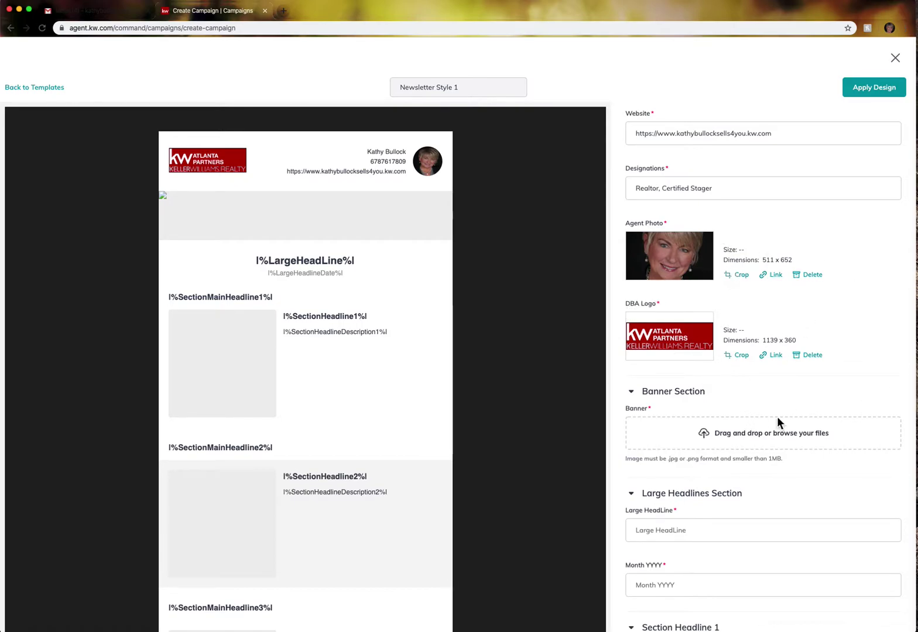
scroll(791, 378, "down", 3)
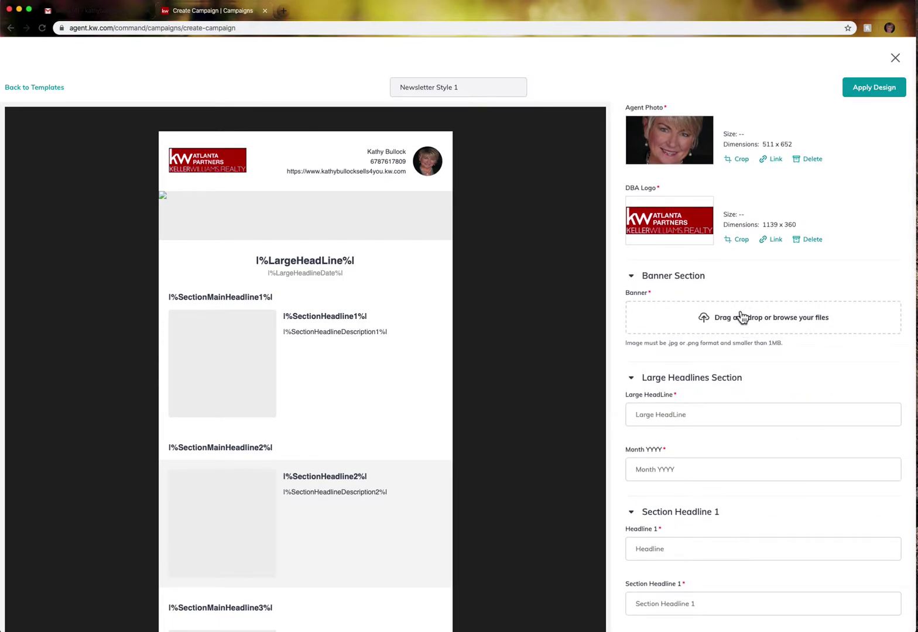
Try a photo from the Branding folder as the banner, which is rejected as over 1MB.
left_click(771, 324)
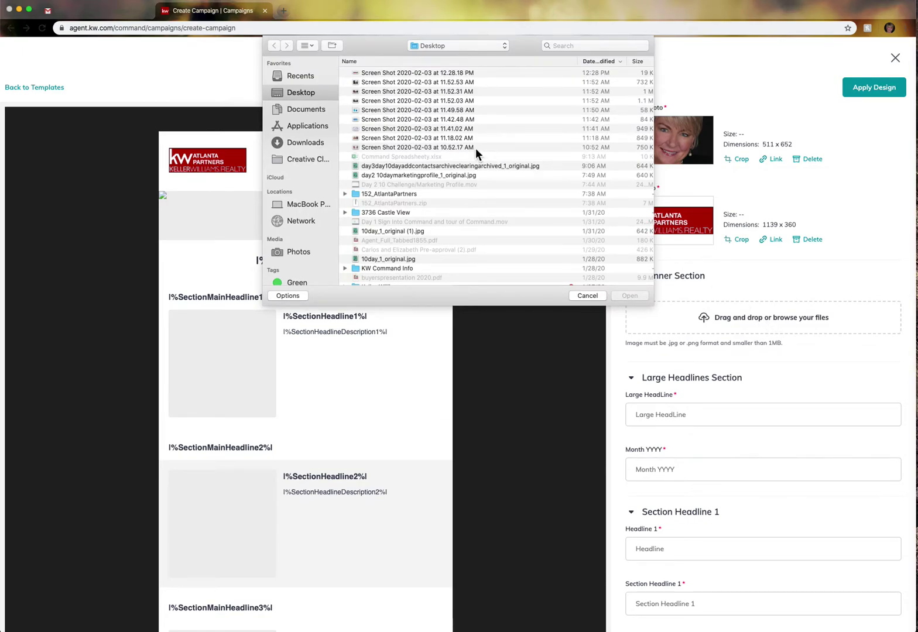
scroll(374, 238, "down", 5)
scroll(376, 241, "down", 3)
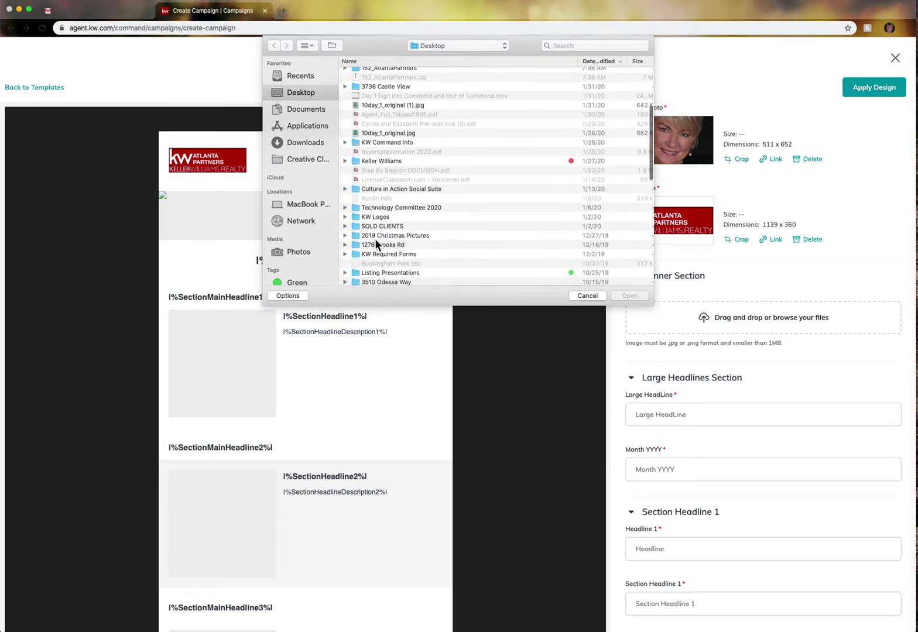
scroll(375, 243, "down", 7)
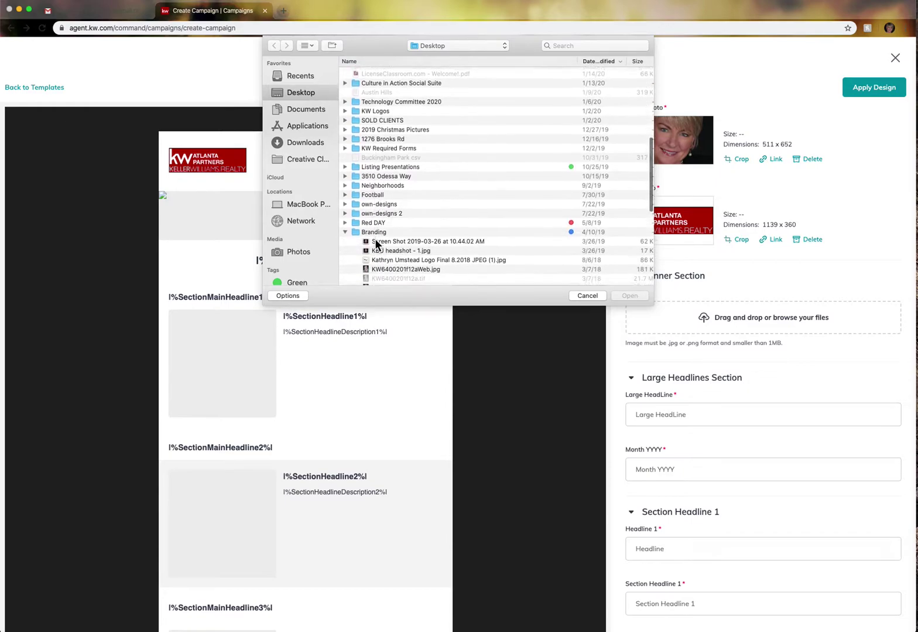
scroll(374, 238, "down", 1)
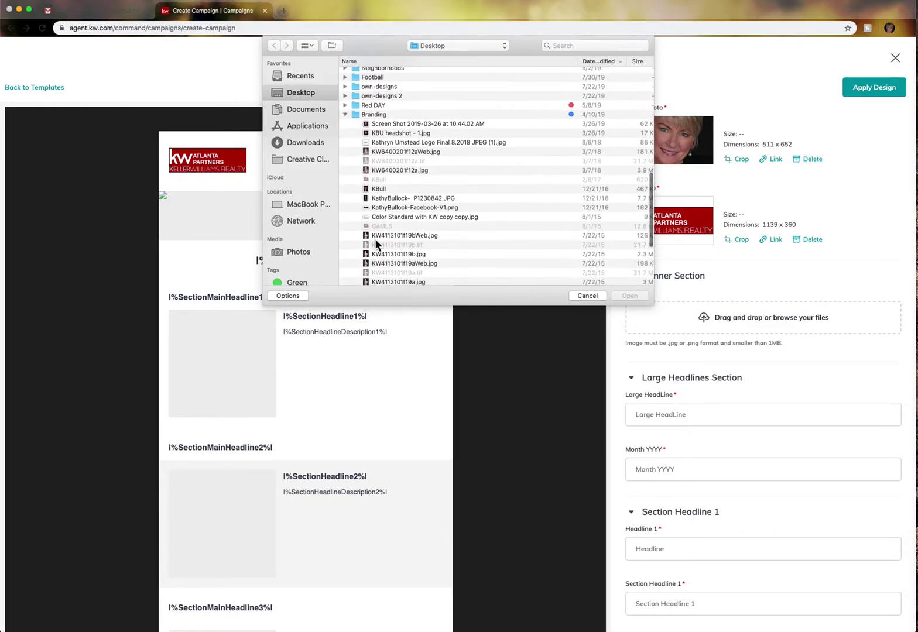
left_click(412, 197)
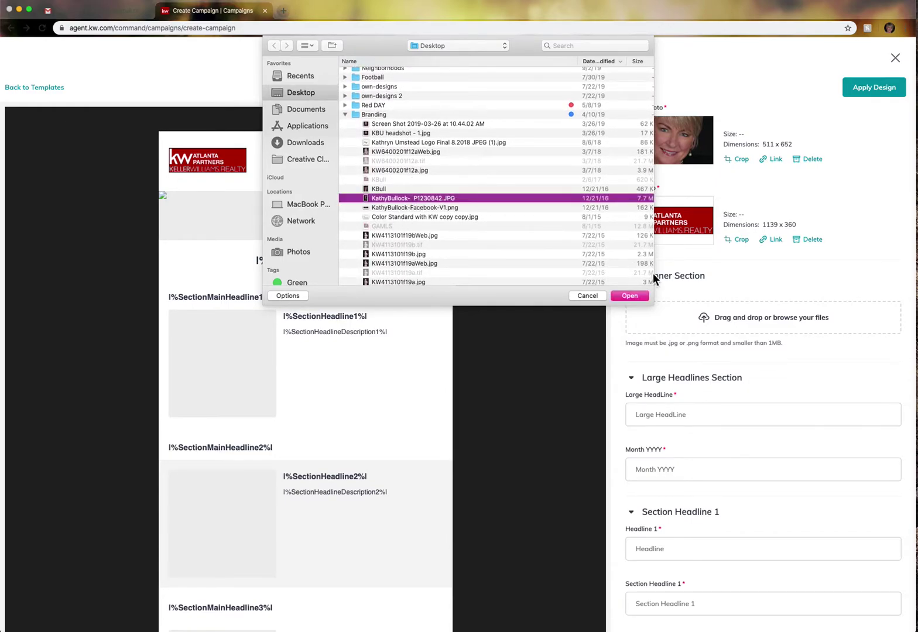
left_click(630, 297)
Load 'Color Standard with KW copy copy.jpg' from Branding as the banner image.
left_click(774, 331)
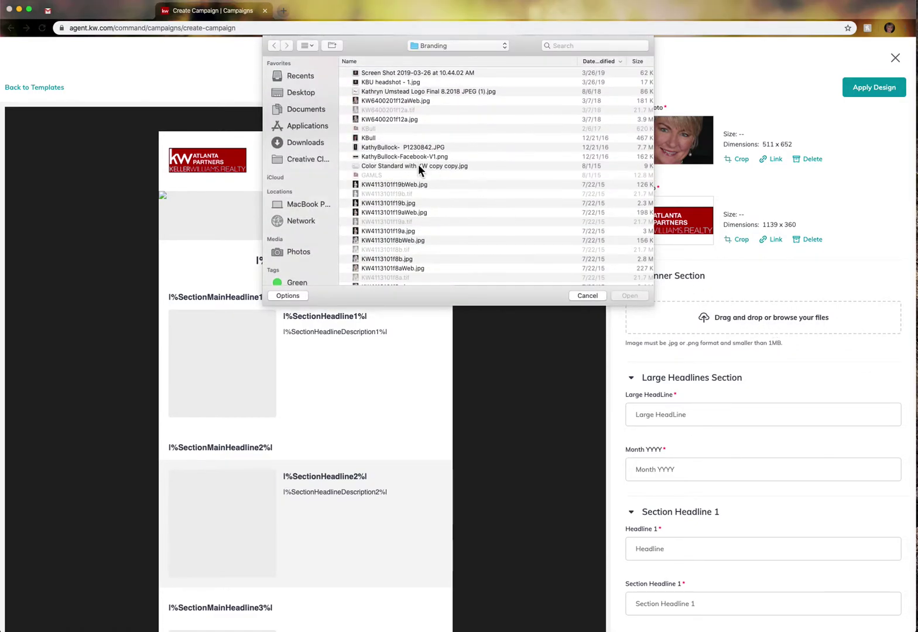
scroll(403, 216, "down", 1)
scroll(404, 216, "down", 2)
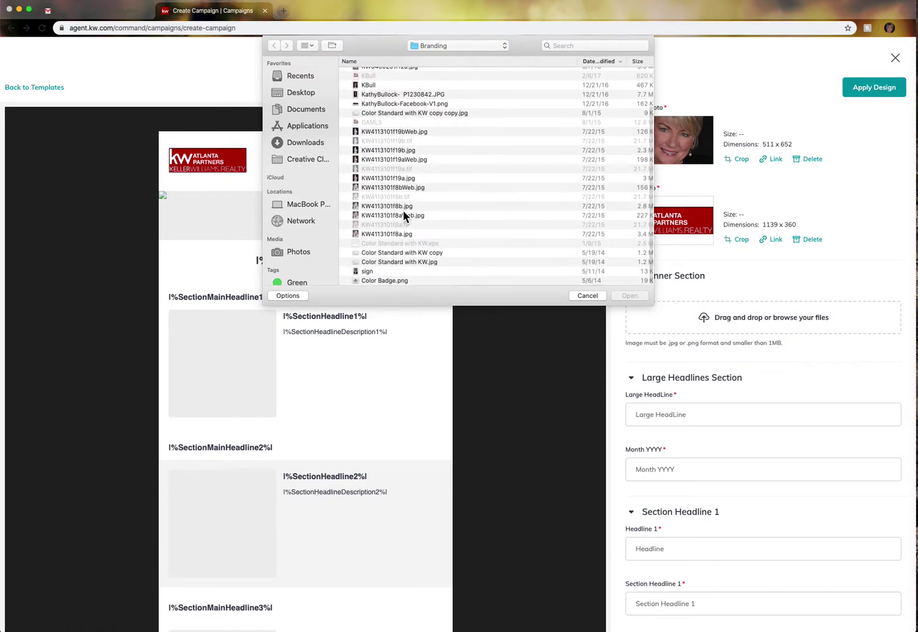
left_click(393, 113)
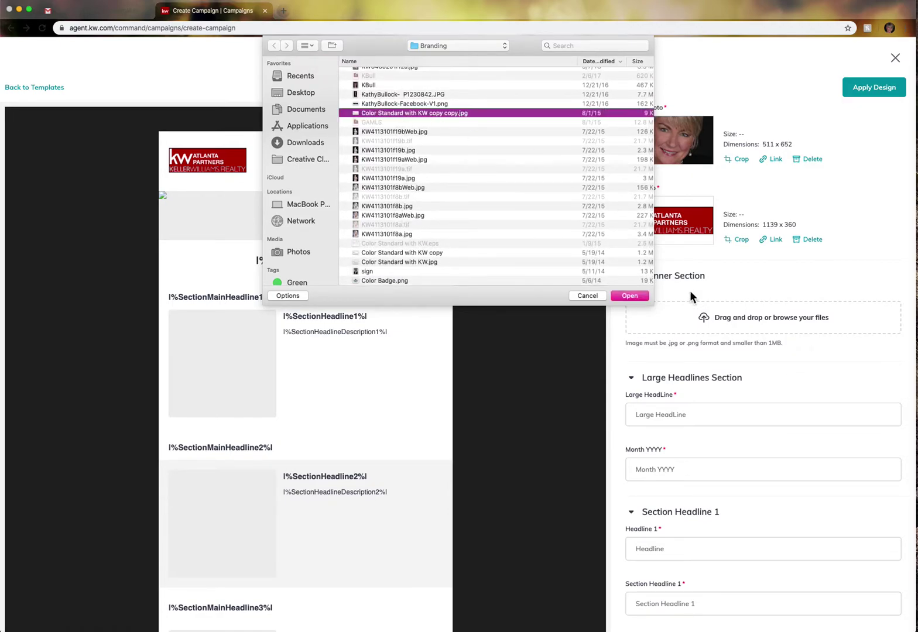
left_click(623, 295)
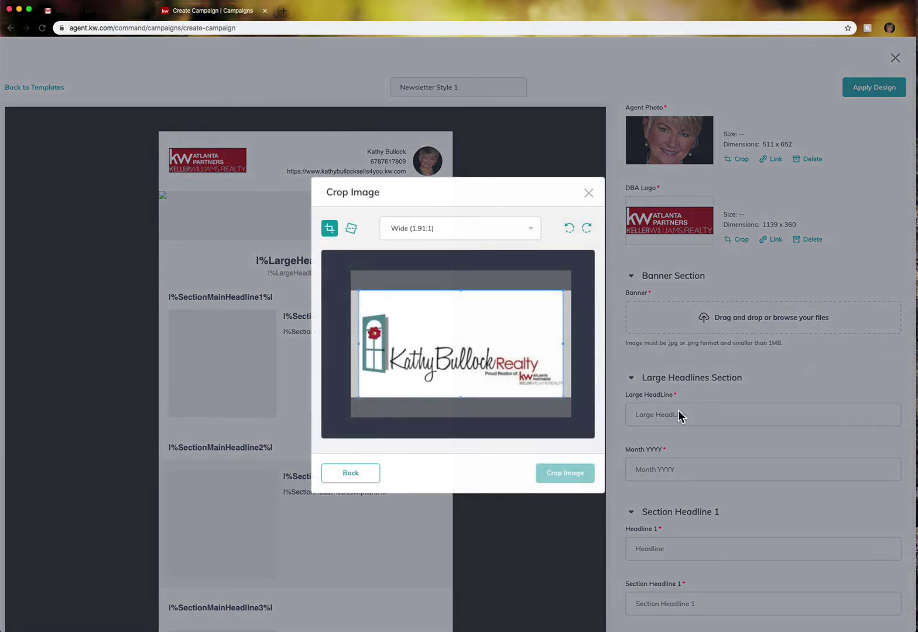
Nudge the crop area over the logo and crop the banner at Wide (1.91:1).
left_click(565, 344)
left_click_drag(565, 345, 568, 343)
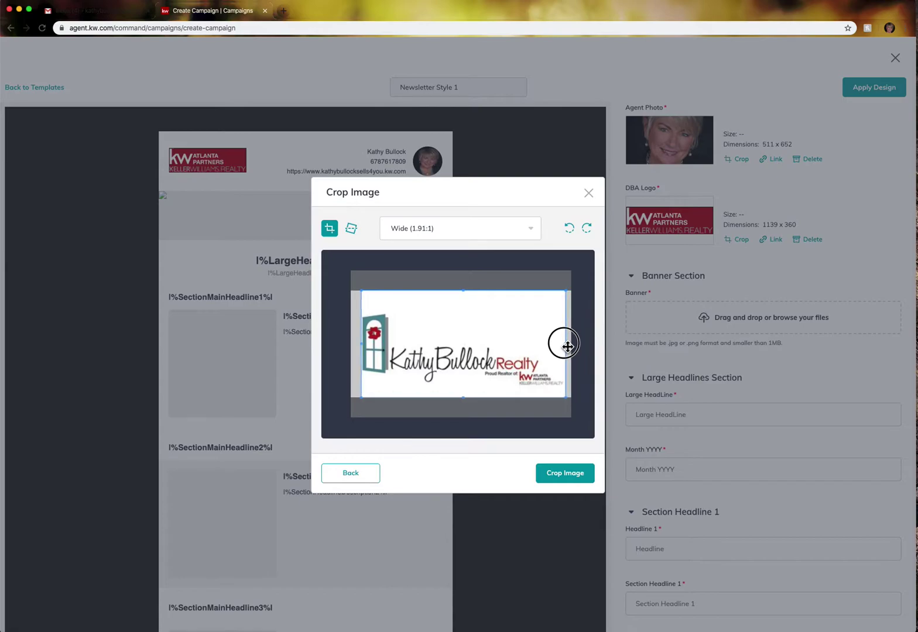
left_click(531, 231)
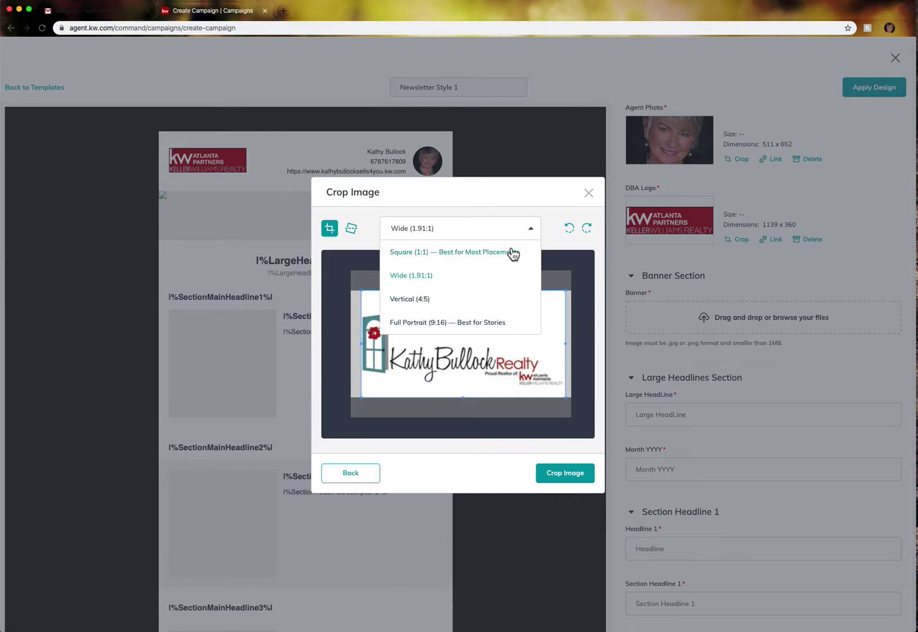
left_click(521, 206)
left_click(565, 473)
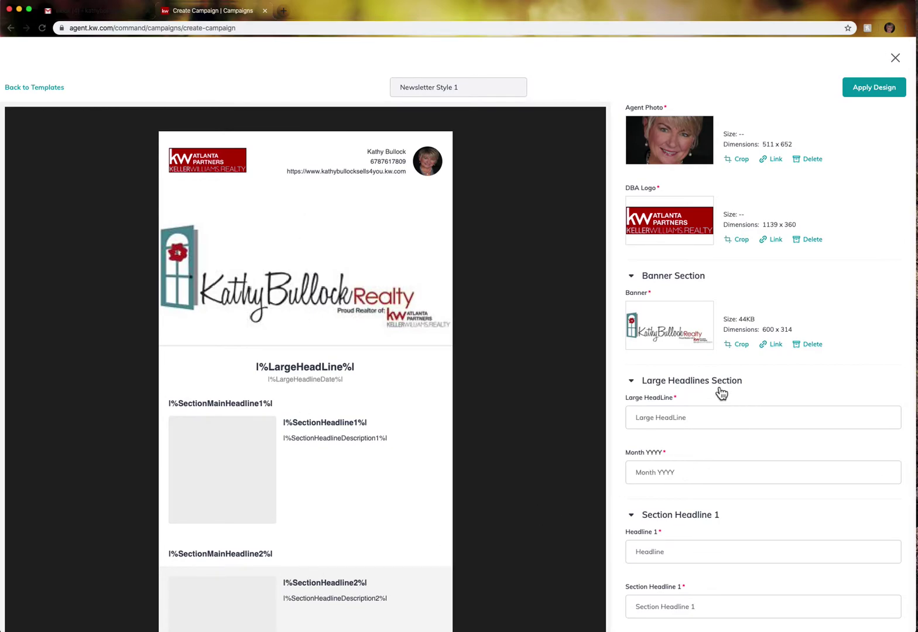
Set the large headline to 'This is a Test' and the date to February 2020.
left_click(680, 419)
type("This is a Test")
left_click(658, 475)
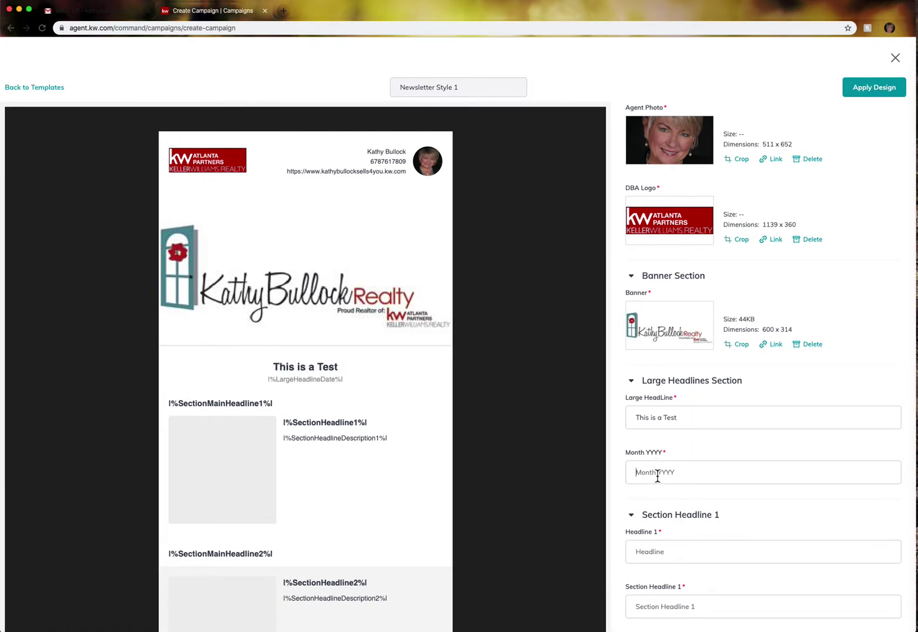
type("February 2020")
Title section 1 'Why Now Is The Time To Sell!' with subheading 'Are you looking to Sell?'.
left_click(678, 557)
type("Why Now Is")
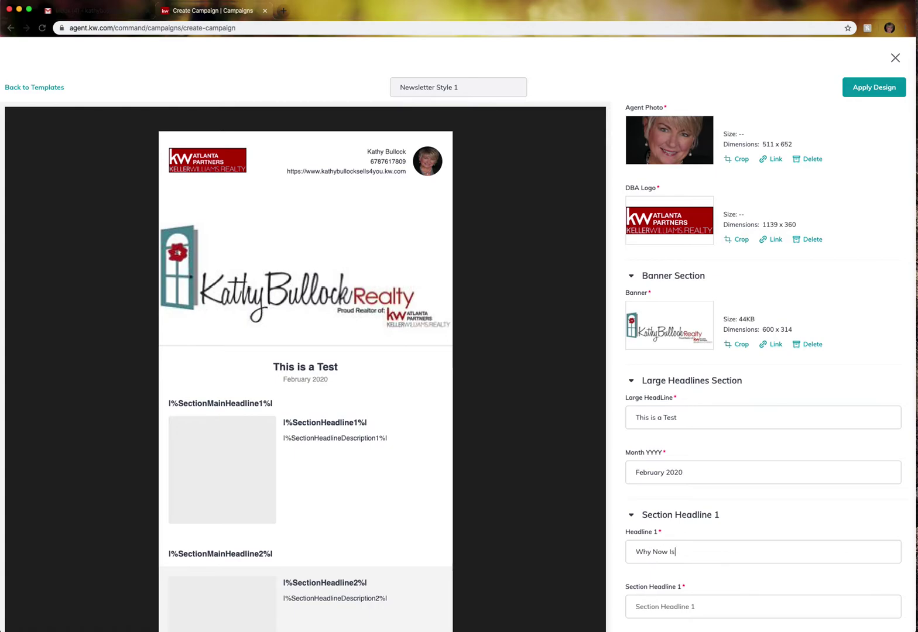
type(" The Time To Sell!")
left_click(671, 611)
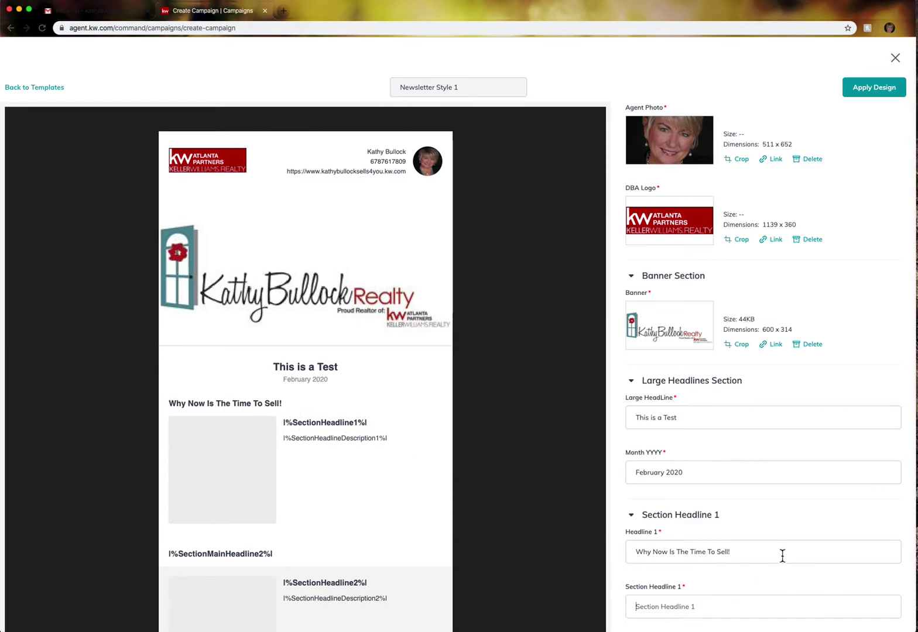
type("Are you looking to Sell?")
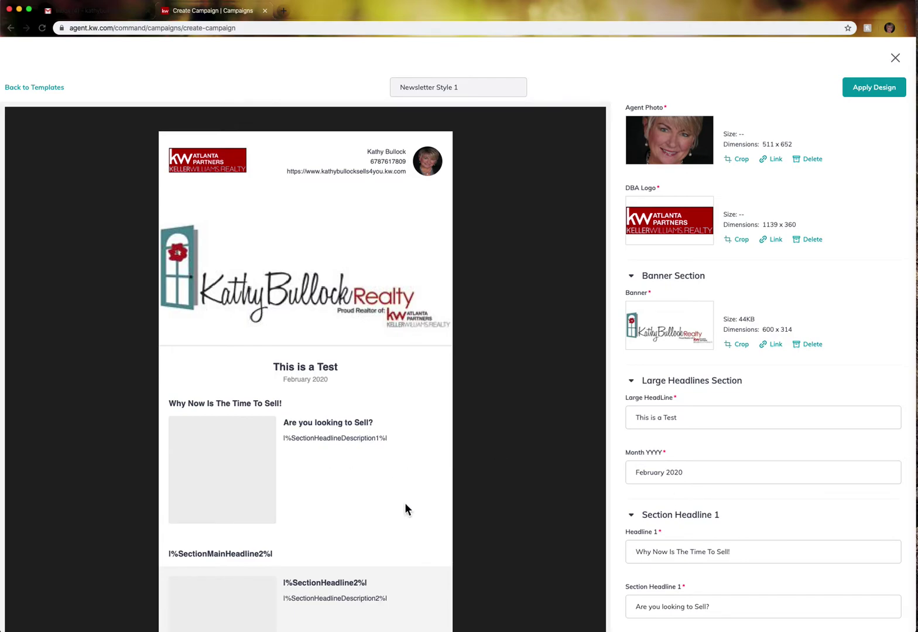
Type 'Now is the time to Sell!' into the Section Headline Description 1 box.
scroll(853, 527, "down", 5)
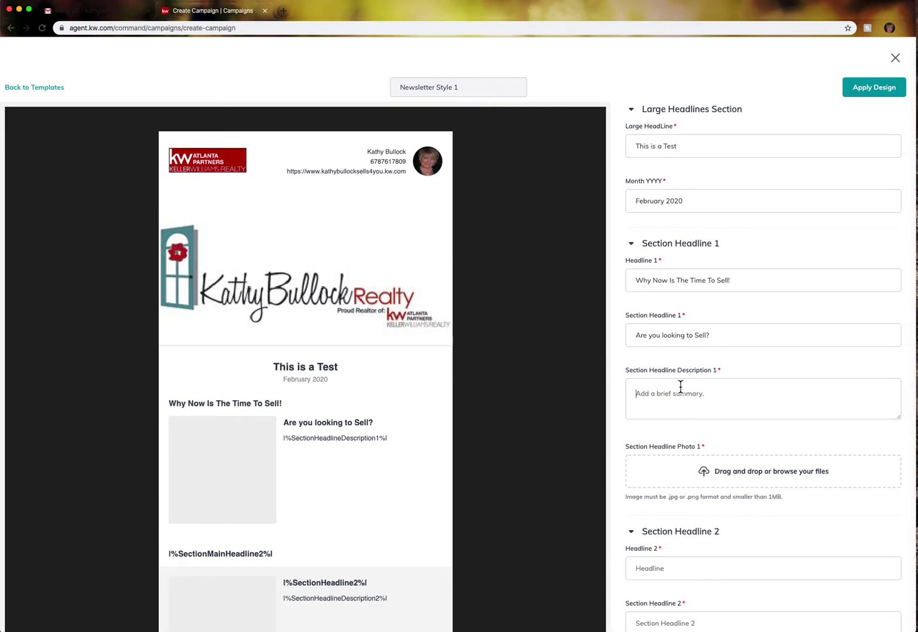
type("No")
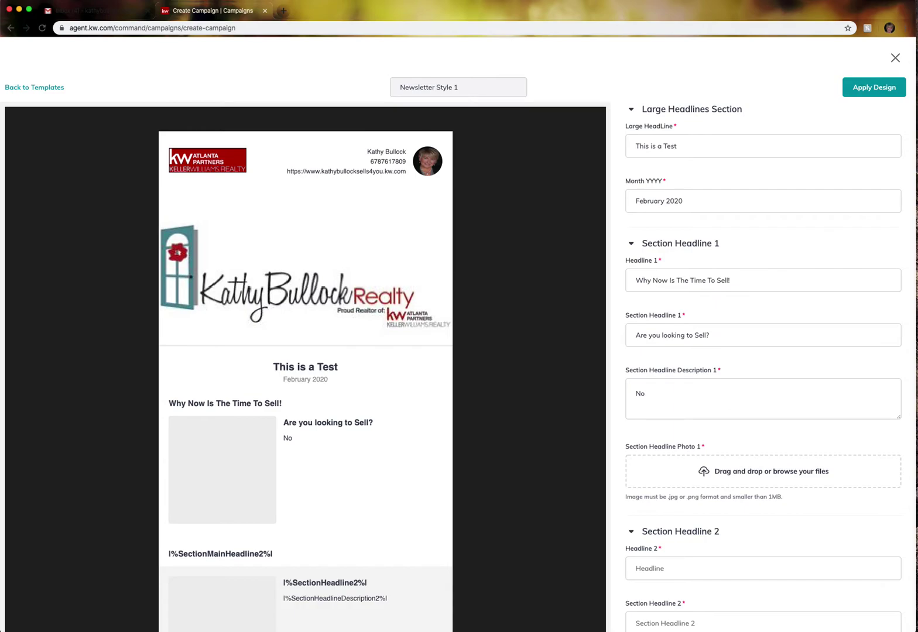
type("w is the time to Sell!")
left_click(742, 404)
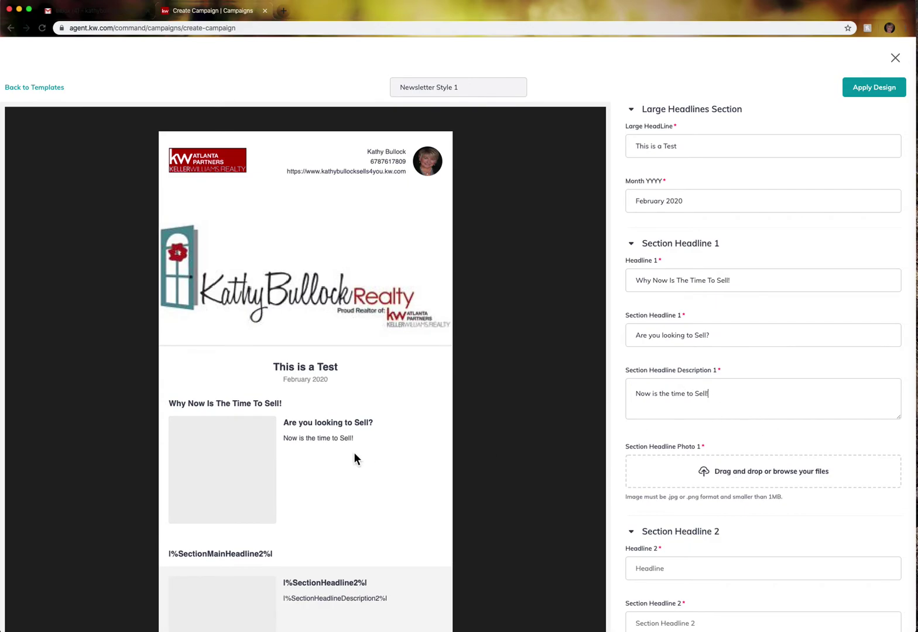
Upload and crop the second Desktop screenshot, a desk-by-fireplace photo, as section 1's image.
left_click(763, 479)
left_click(294, 91)
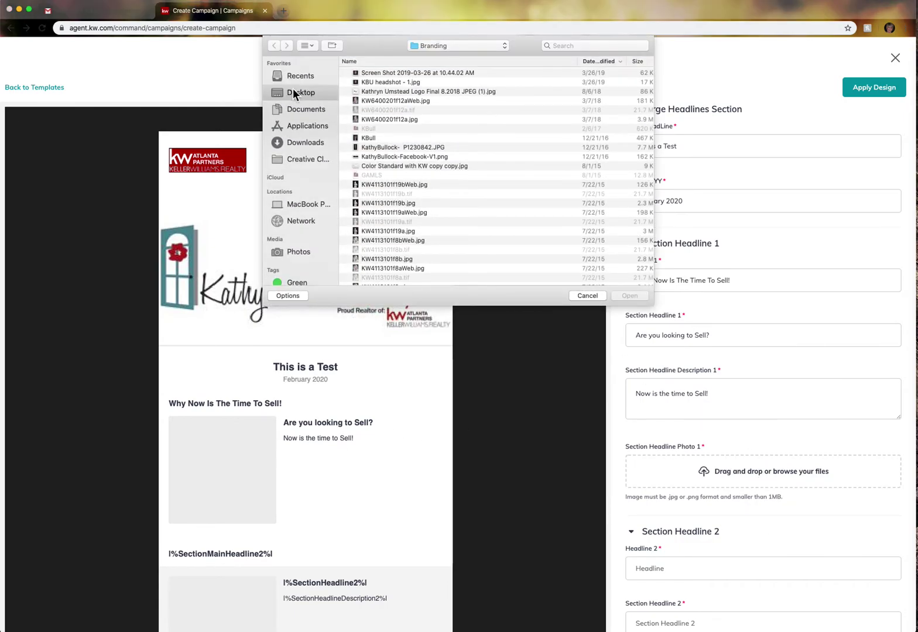
left_click(413, 74)
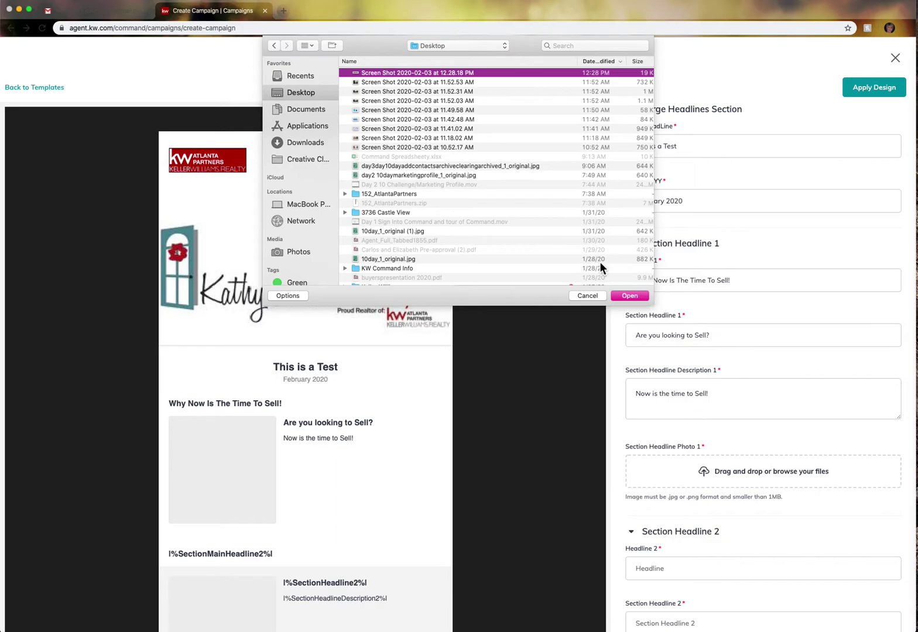
left_click(410, 82)
left_click(642, 296)
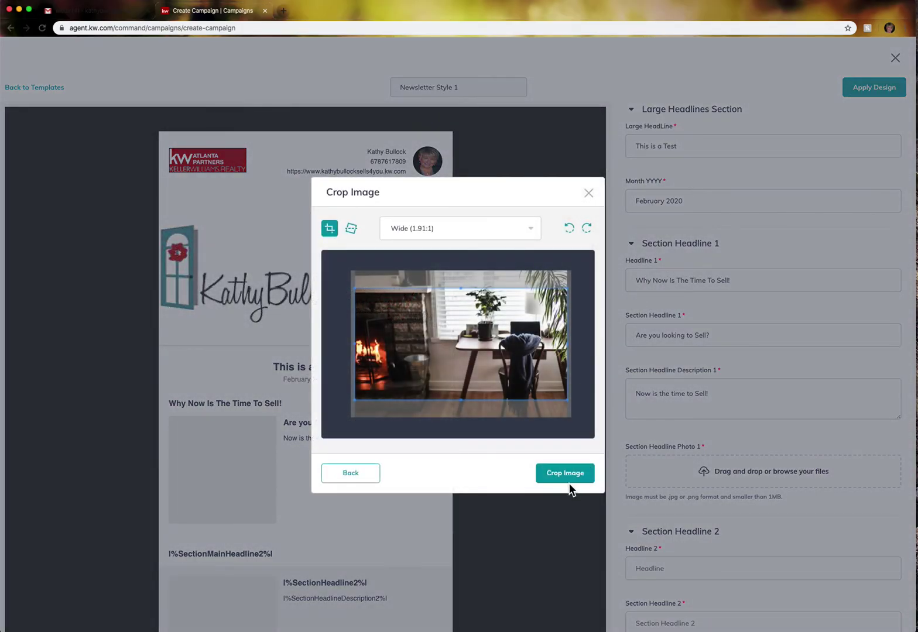
left_click(569, 482)
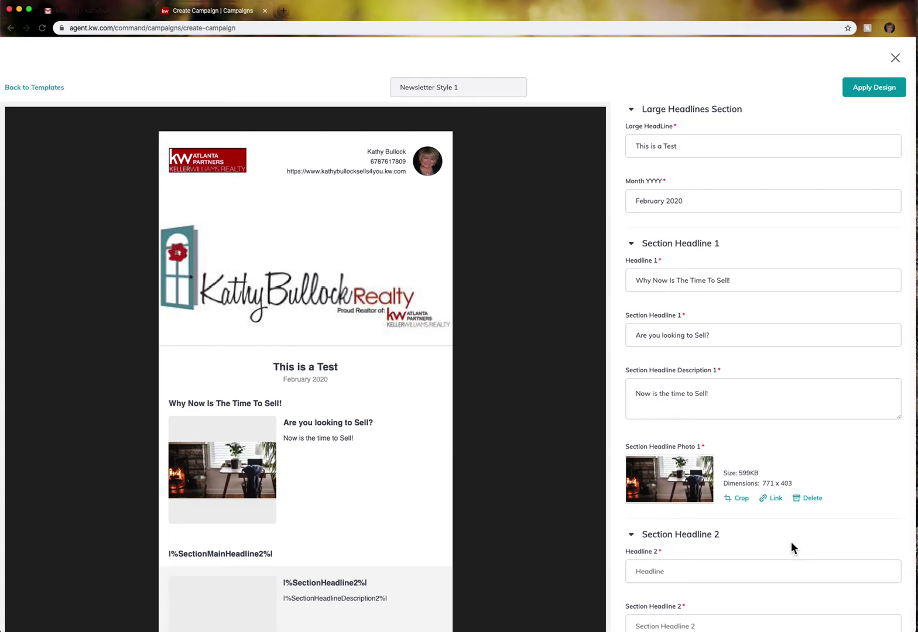
Try Apply Design at the form's bottom; it is refused until sections 2–4 are filled.
scroll(791, 547, "down", 5)
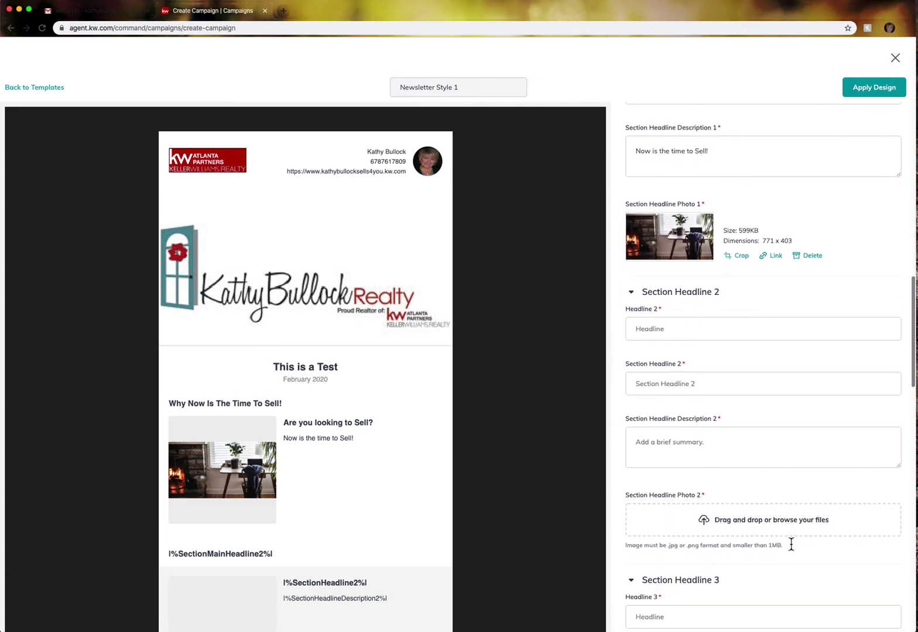
scroll(716, 522, "down", 5)
scroll(716, 519, "down", 7)
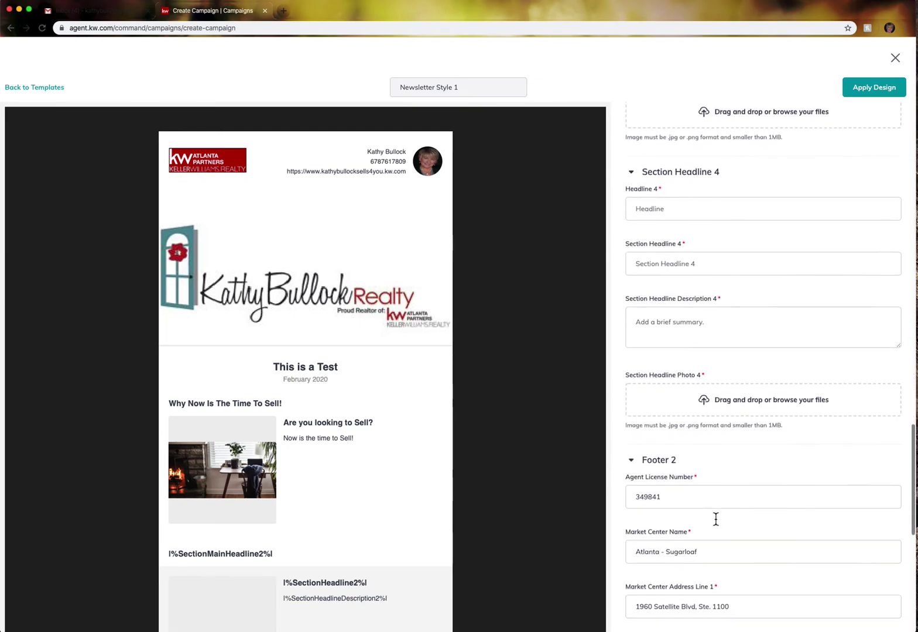
scroll(716, 519, "down", 1)
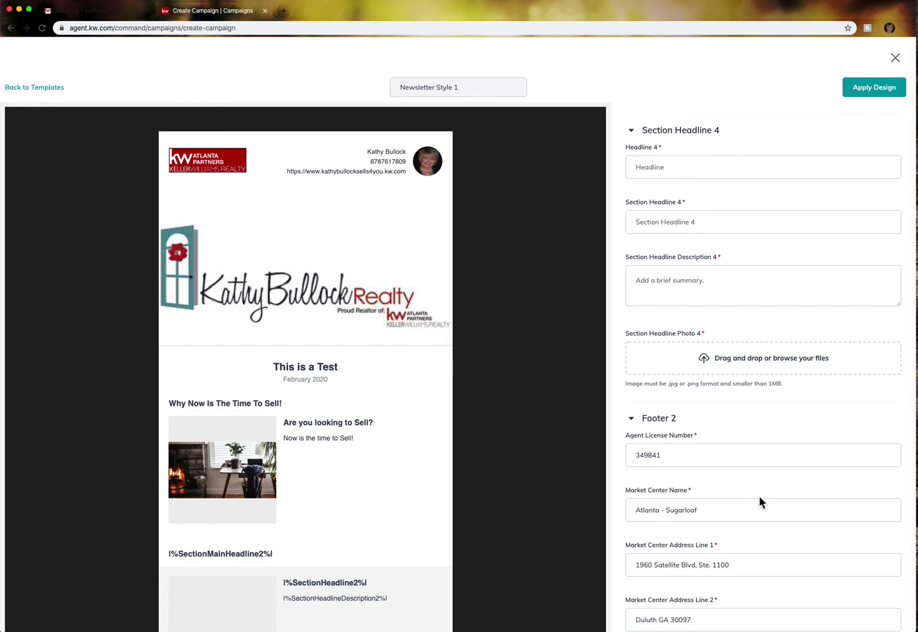
scroll(759, 499, "down", 4)
scroll(759, 496, "down", 4)
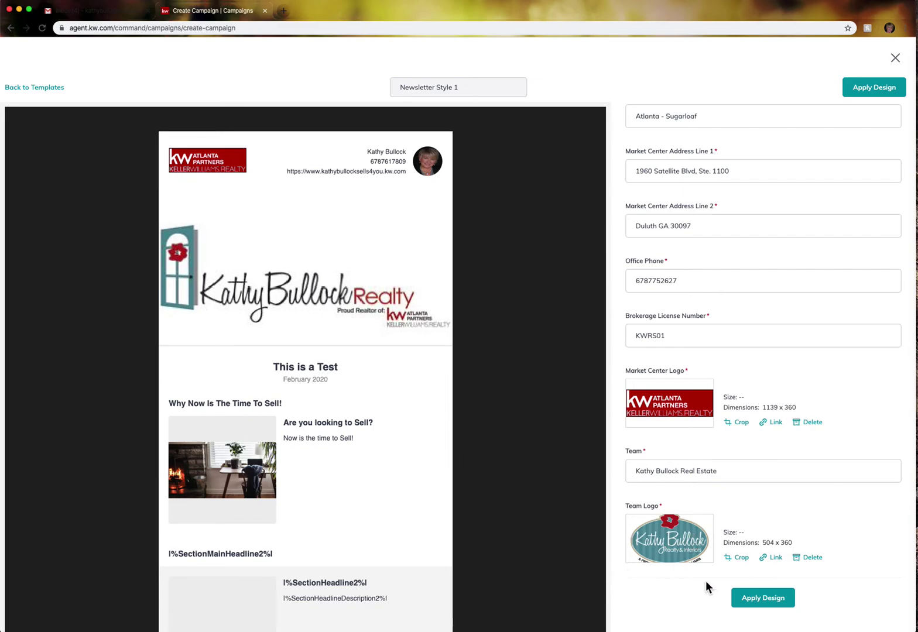
scroll(742, 519, "down", 1)
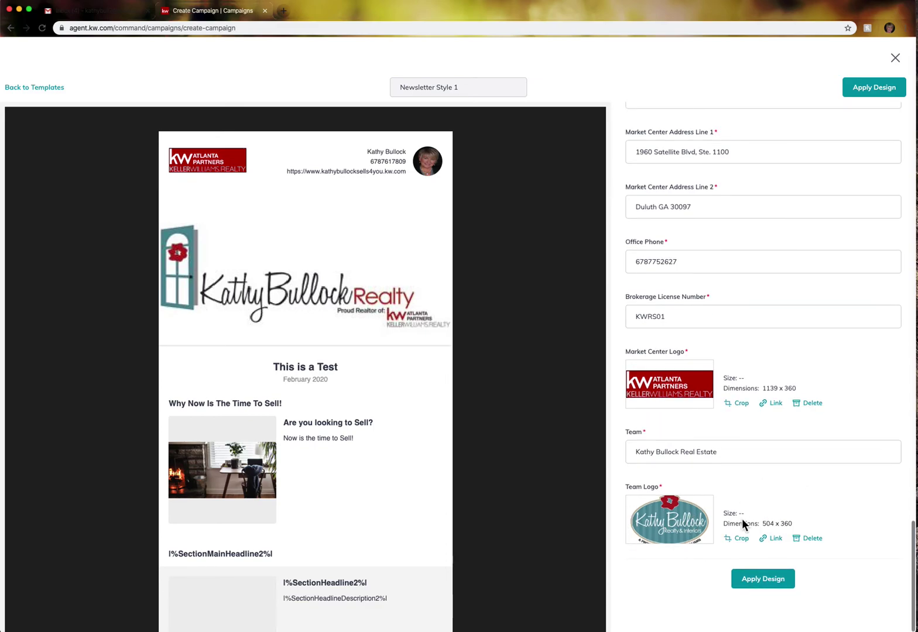
left_click(760, 580)
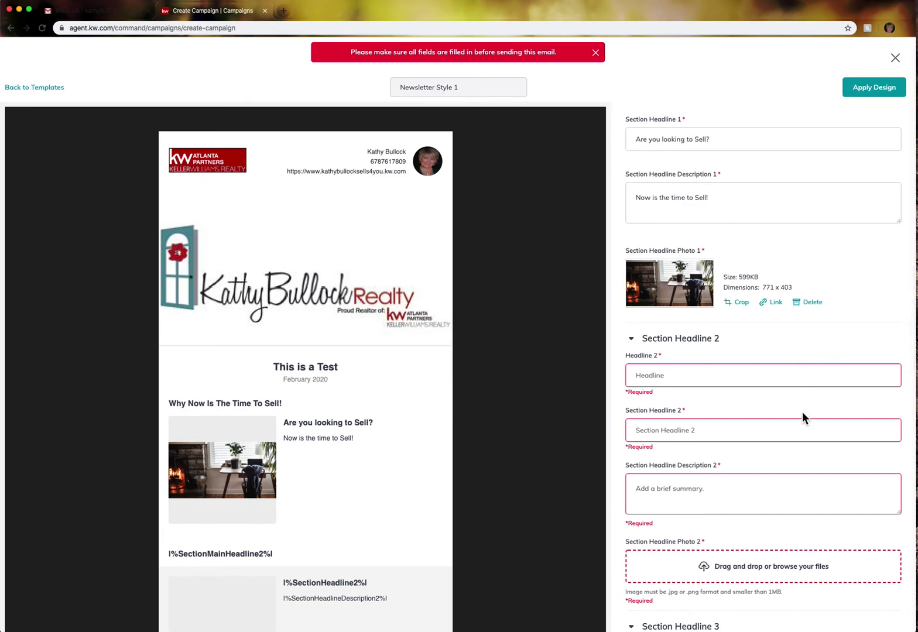
scroll(804, 418, "down", 3)
scroll(804, 416, "down", 6)
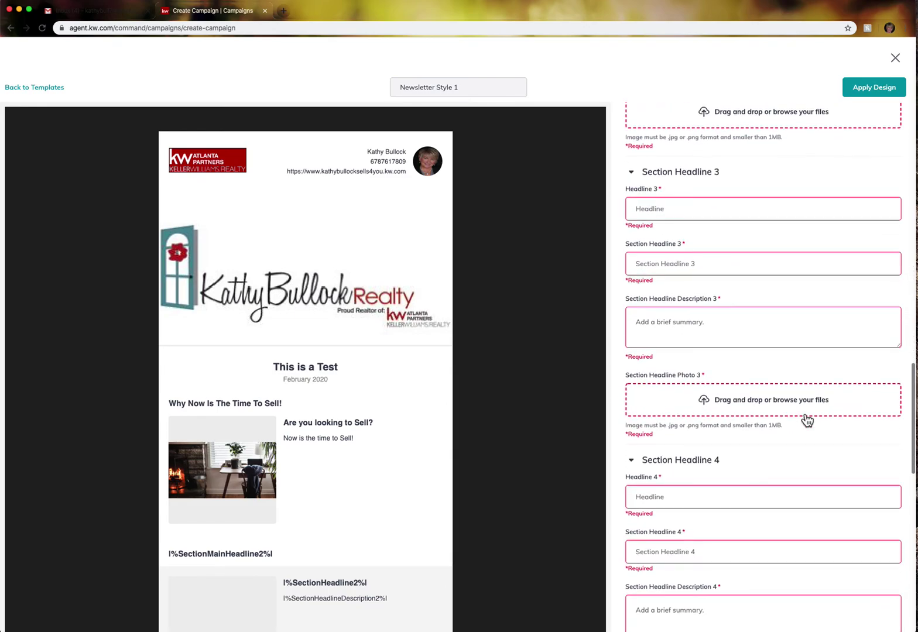
scroll(806, 420, "down", 6)
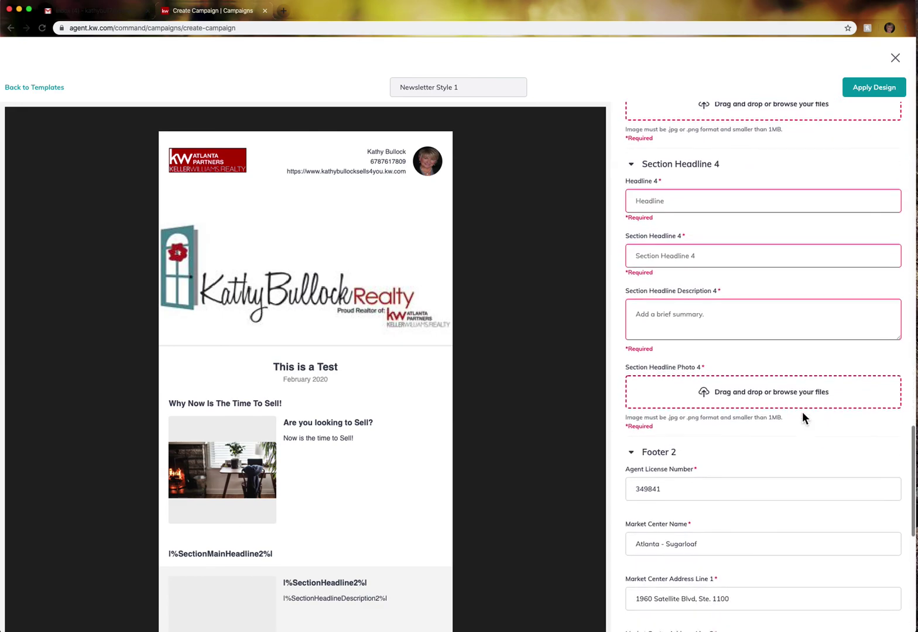
scroll(802, 417, "up", 20)
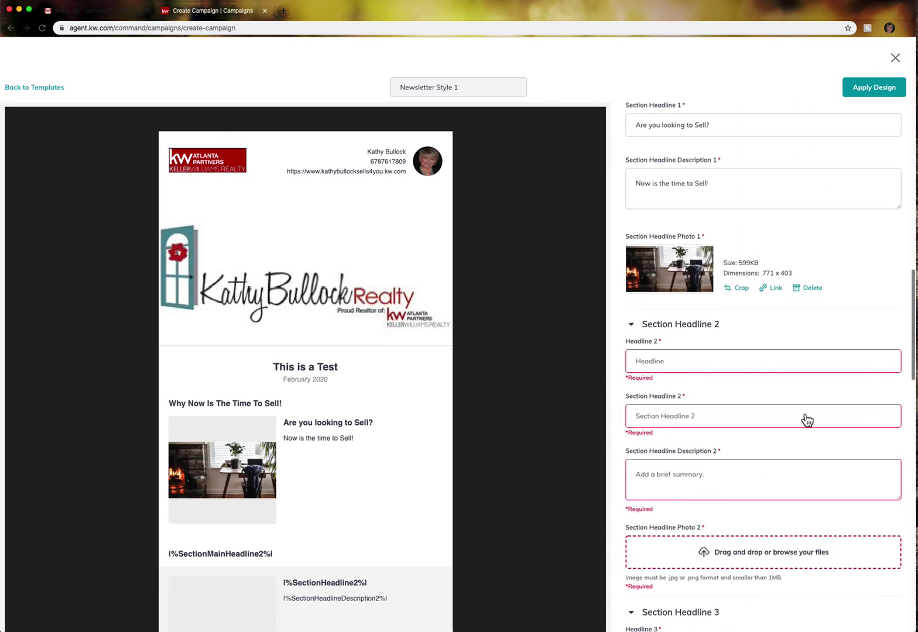
scroll(803, 417, "up", 8)
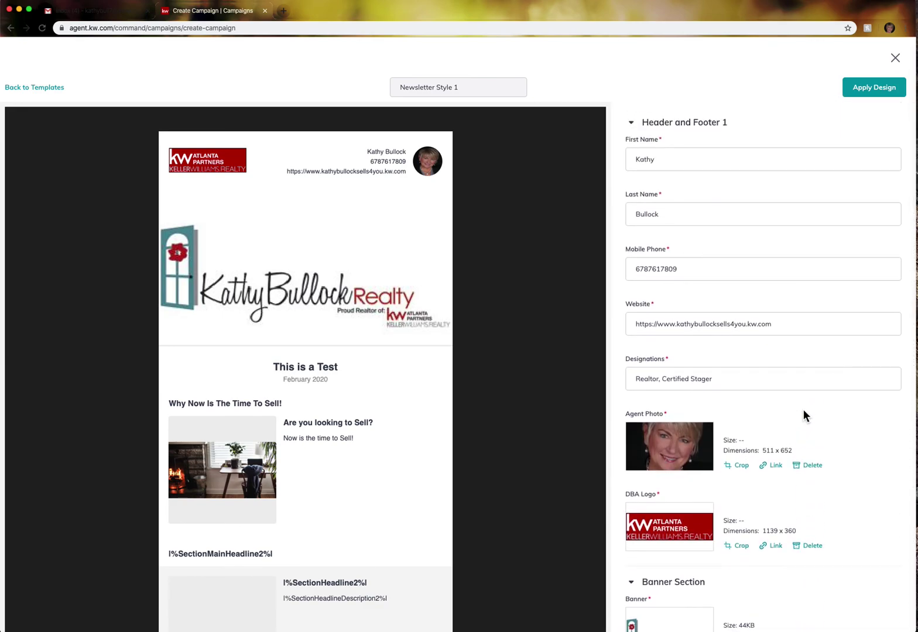
Open the February 2020 newsletter email in Gmail and read its lead article.
left_click(89, 10)
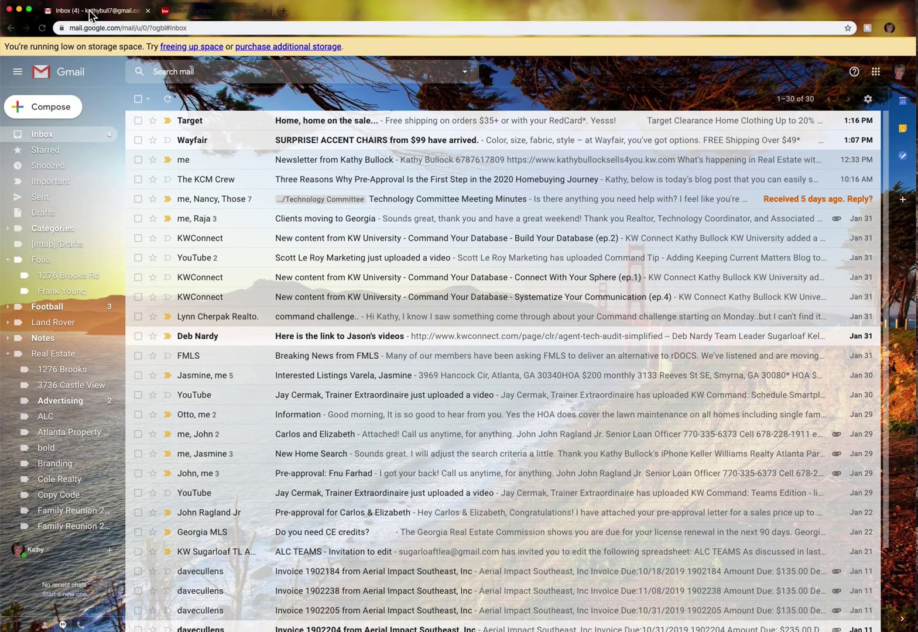
left_click(363, 160)
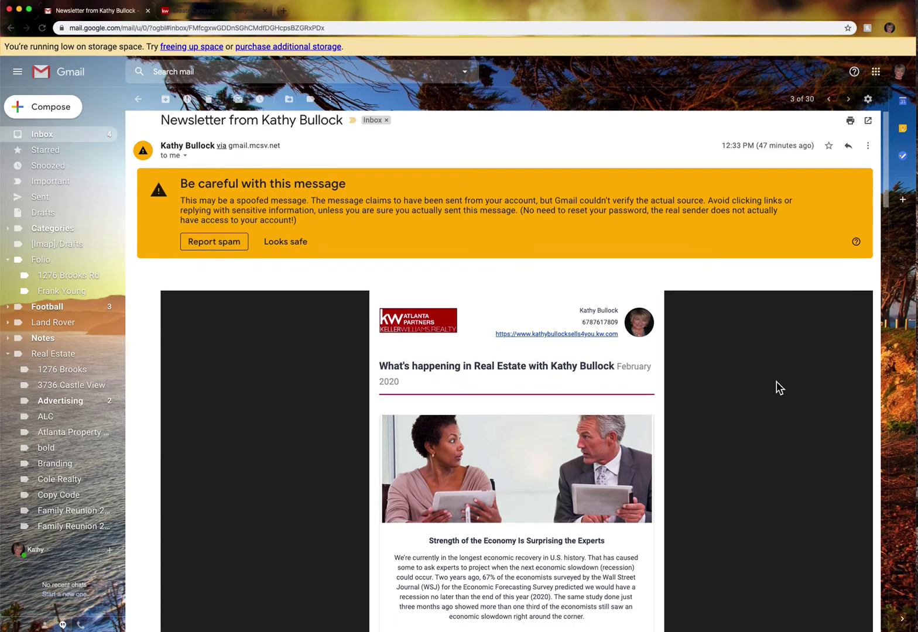
scroll(781, 387, "down", 4)
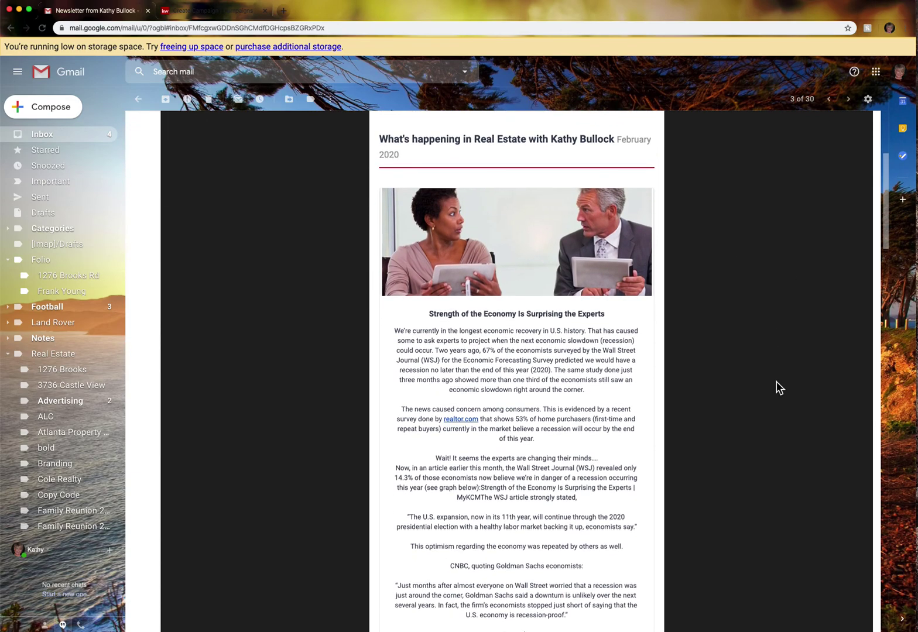
scroll(779, 387, "down", 7)
scroll(778, 387, "down", 6)
Read through the rest of the newsletter's articles, signature and footer.
scroll(778, 387, "down", 9)
scroll(779, 387, "down", 8)
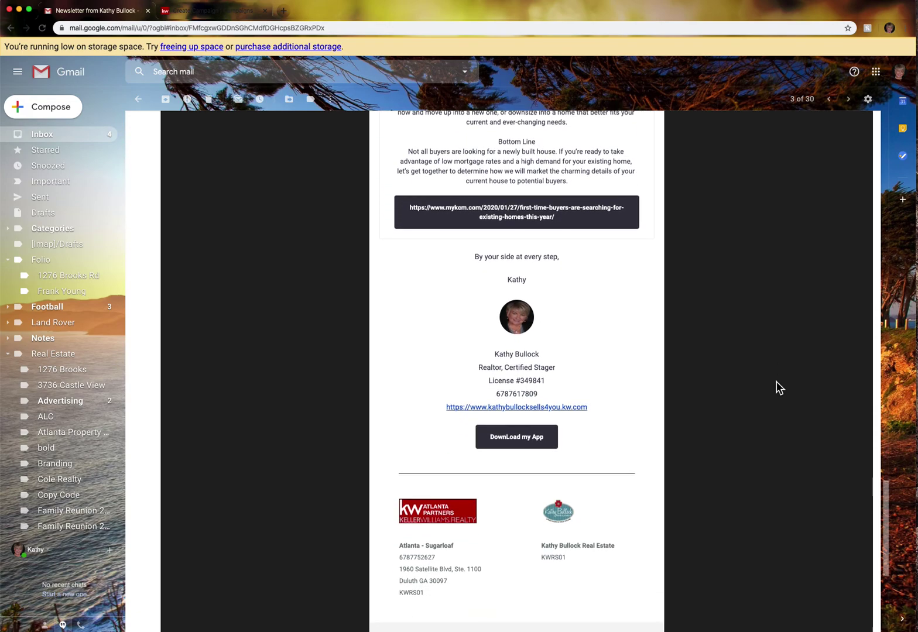
scroll(779, 387, "down", 3)
scroll(779, 387, "up", 6)
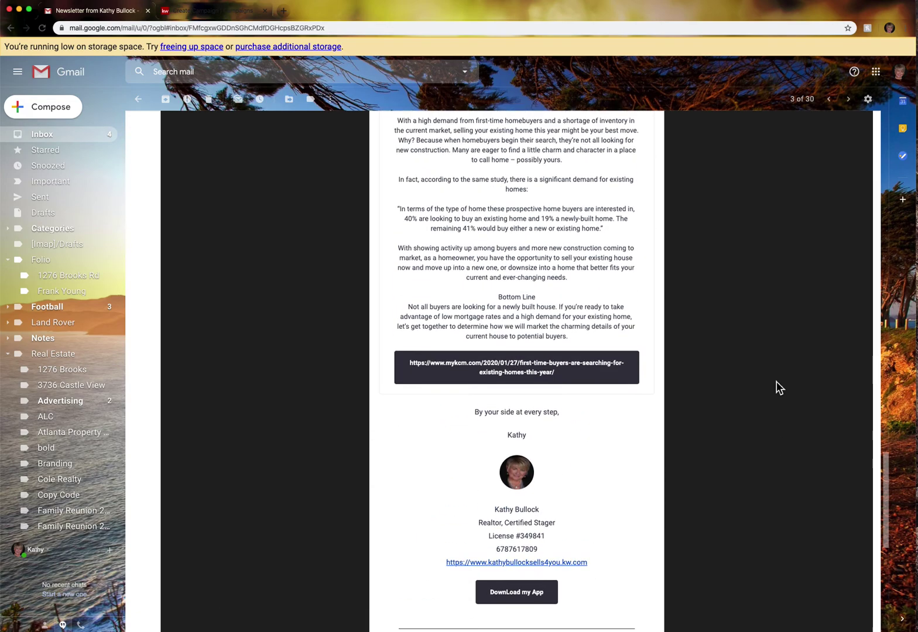
scroll(779, 387, "up", 20)
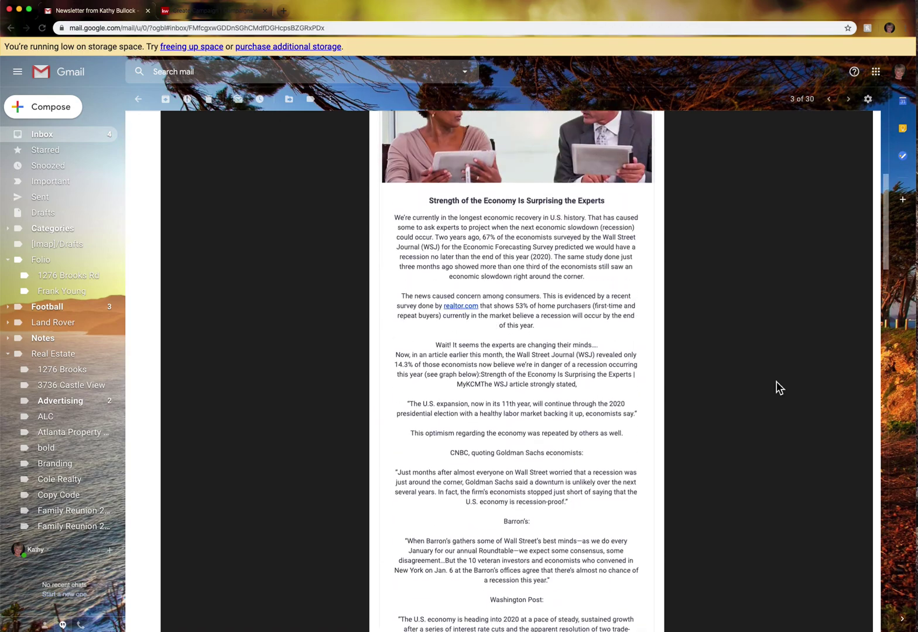
scroll(780, 388, "up", 6)
scroll(779, 387, "down", 3)
scroll(779, 388, "up", 1)
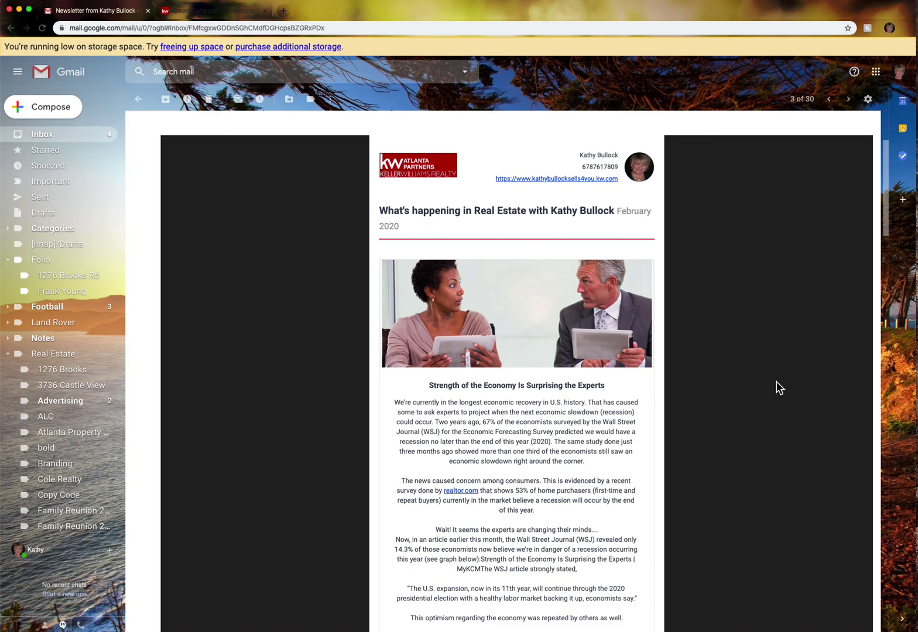
scroll(779, 387, "down", 3)
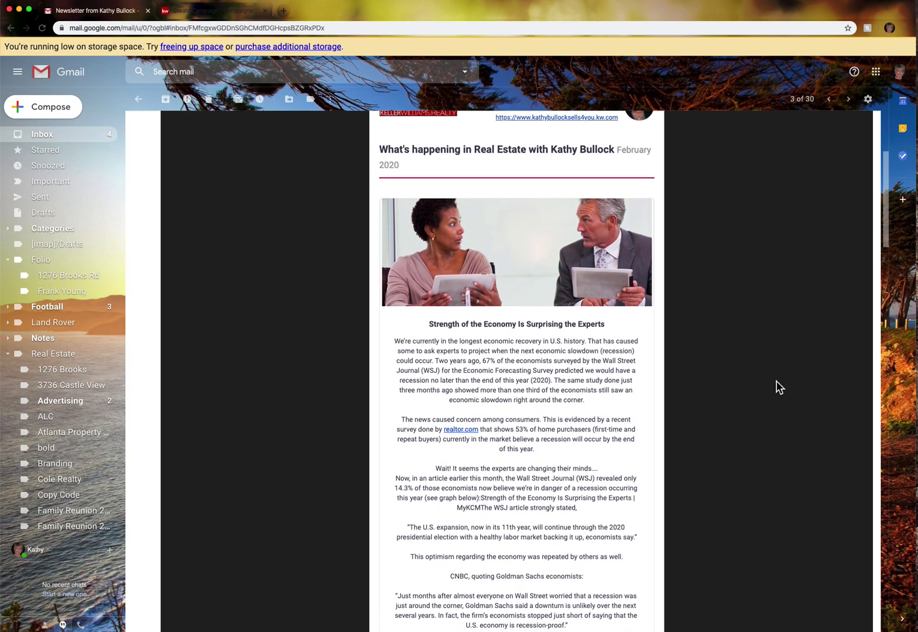
scroll(779, 387, "down", 1)
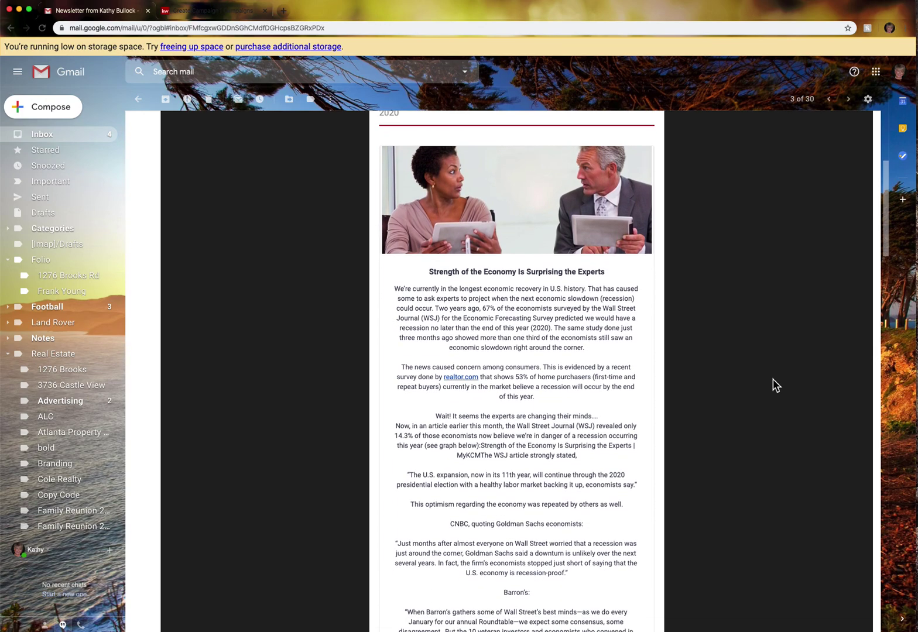